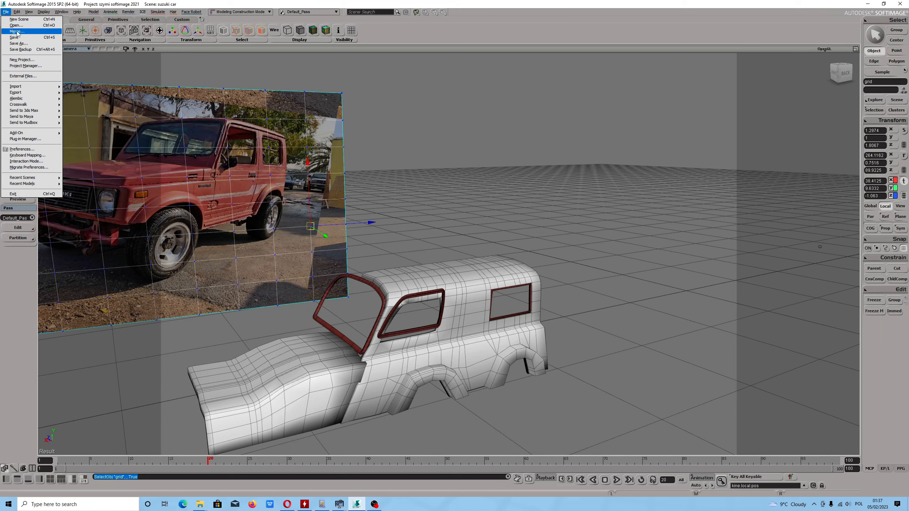
pyautogui.click(13, 273)
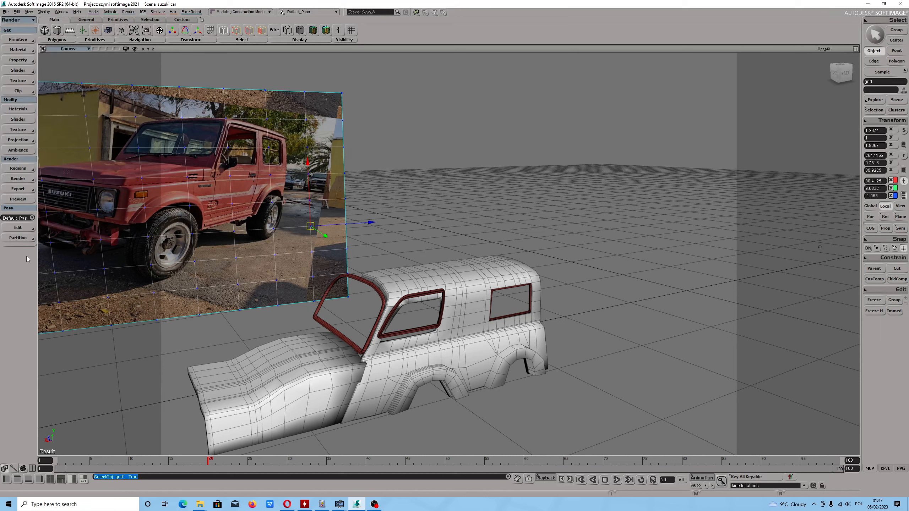
pyautogui.click(5, 11)
pyautogui.click(77, 11)
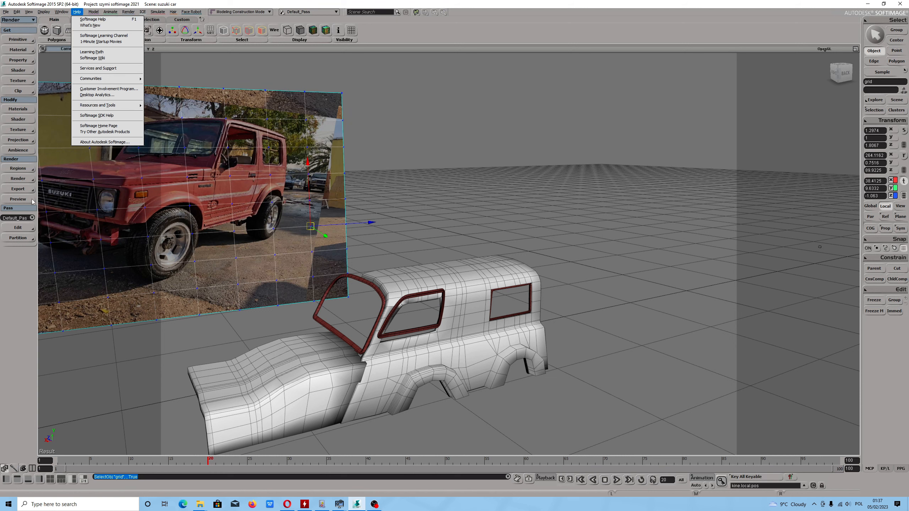
# - Choose Cycles Renderer as the pass renderer of Default_Pass in the Render Manager, then close the manager
pyautogui.click(31, 181)
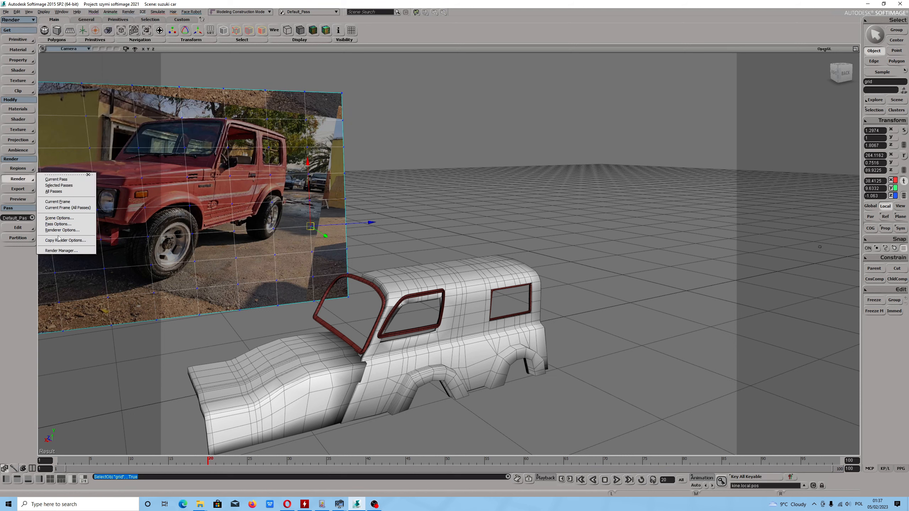
pyautogui.click(60, 251)
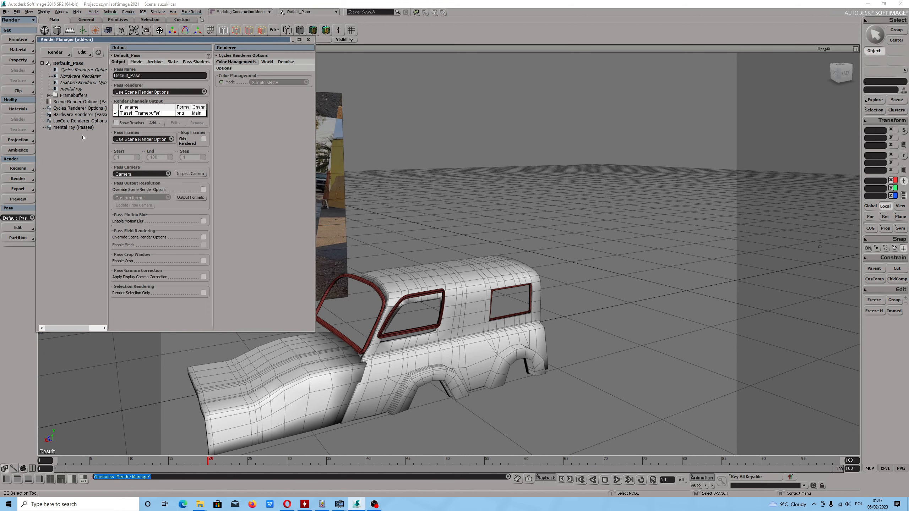
pyautogui.click(76, 71)
pyautogui.moveTo(254, 41); pyautogui.dragTo(347, 58)
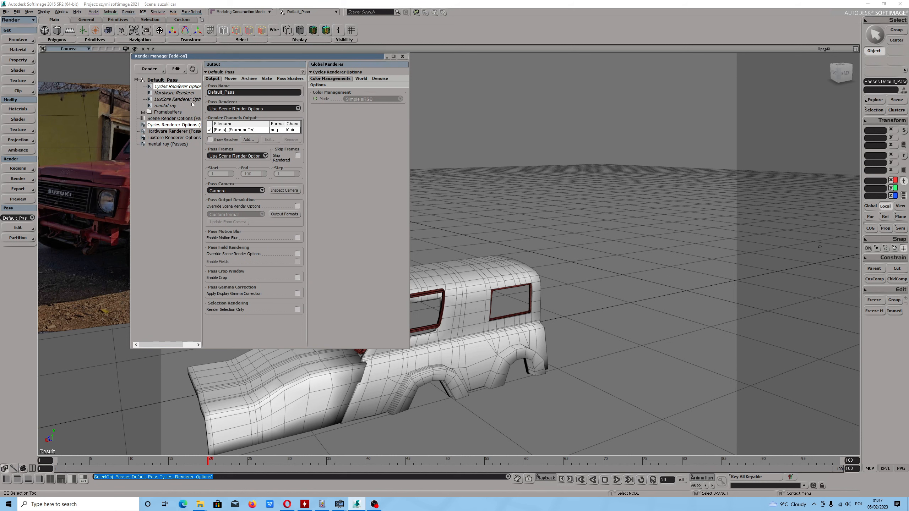
pyautogui.click(174, 125)
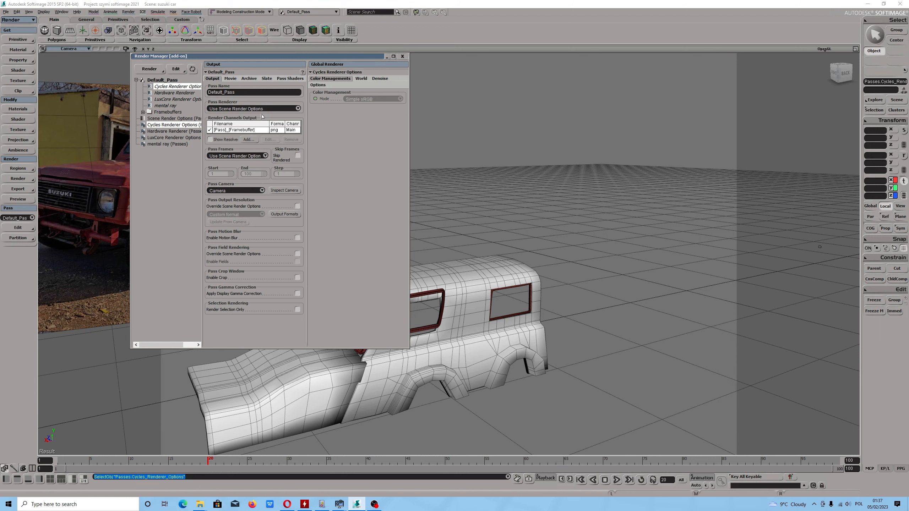
pyautogui.click(249, 109)
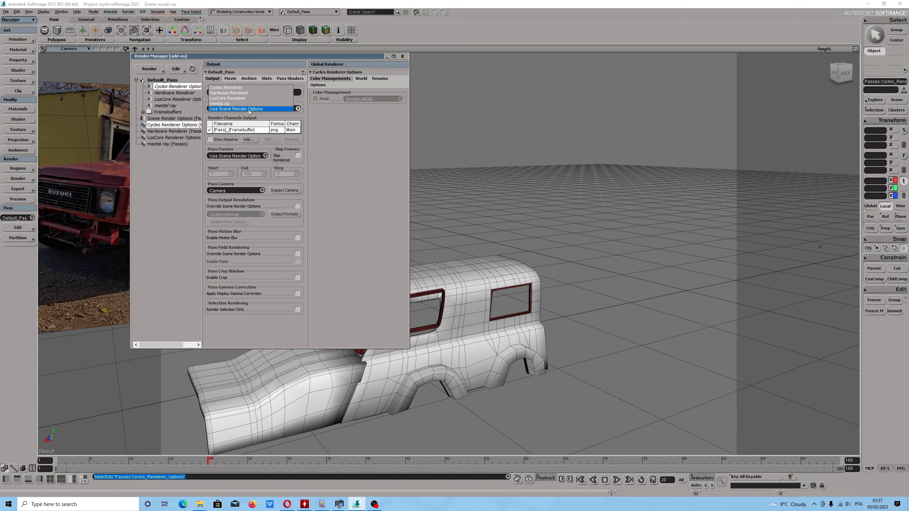
pyautogui.click(229, 87)
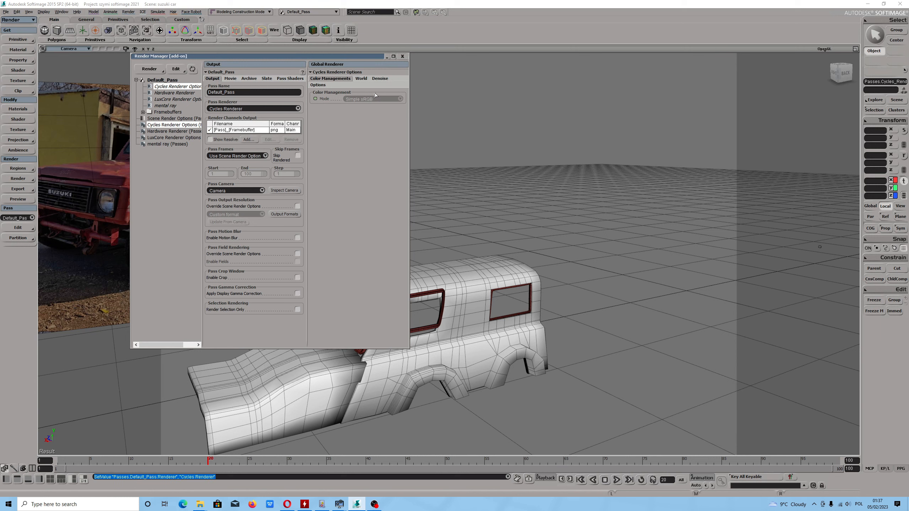
pyautogui.click(403, 56)
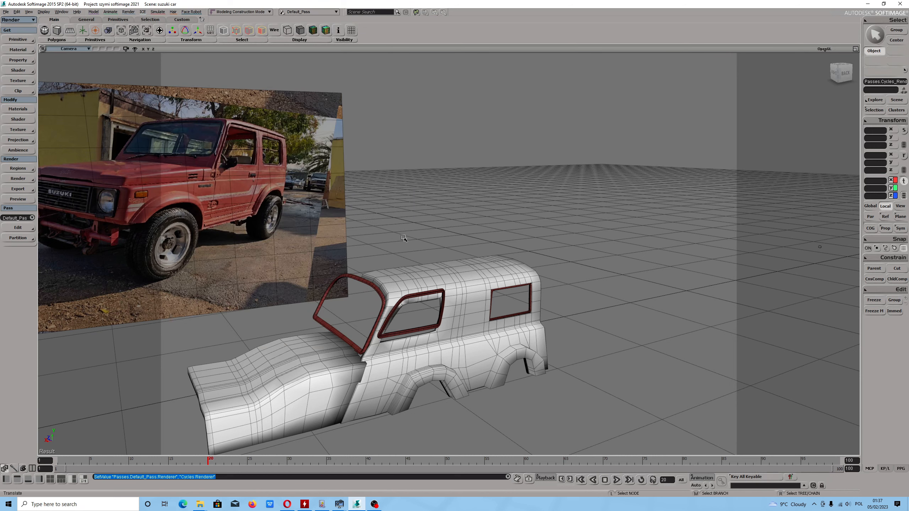
# - Replace the open suzuki car scene with a new empty scene
pyautogui.click(431, 284)
pyautogui.click(252, 210)
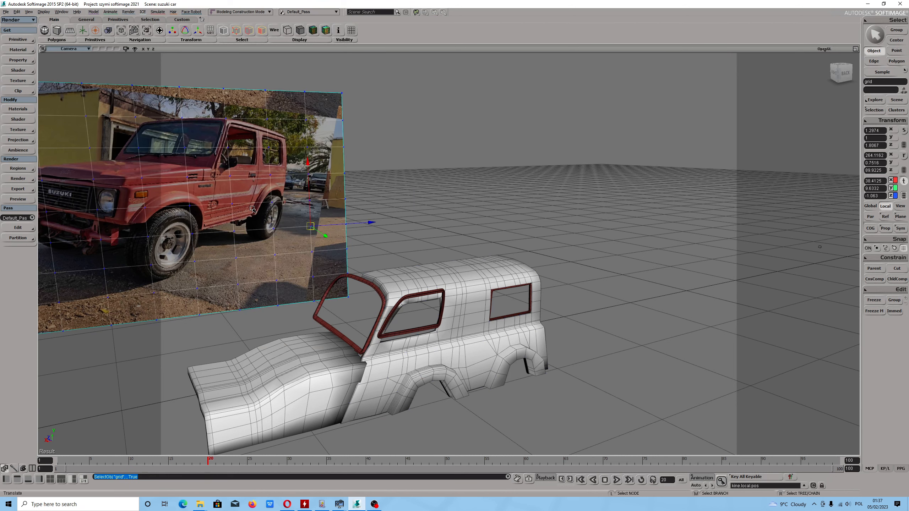
pyautogui.click(6, 11)
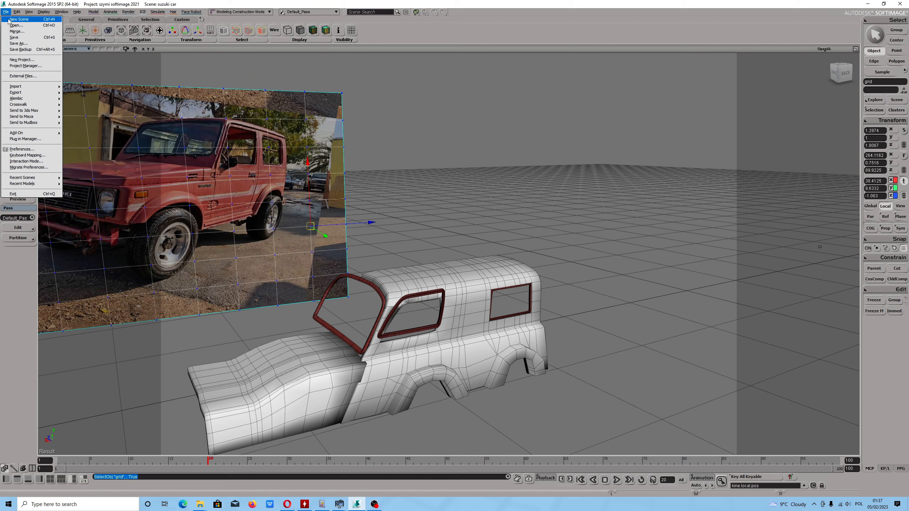
pyautogui.click(10, 21)
pyautogui.click(466, 266)
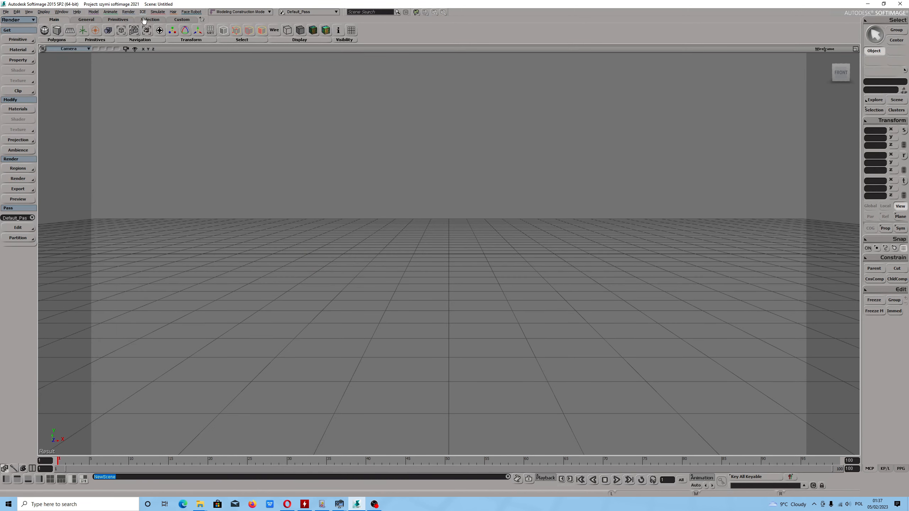
# - Set the new scene's Default_Pass renderer to Cycles Renderer in the Render Manager
pyautogui.click(128, 12)
pyautogui.moveTo(144, 119)
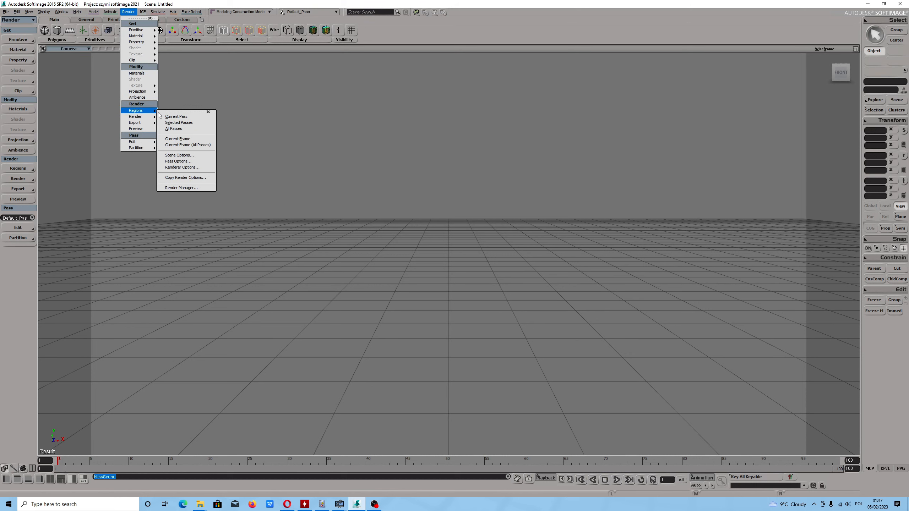
pyautogui.click(193, 187)
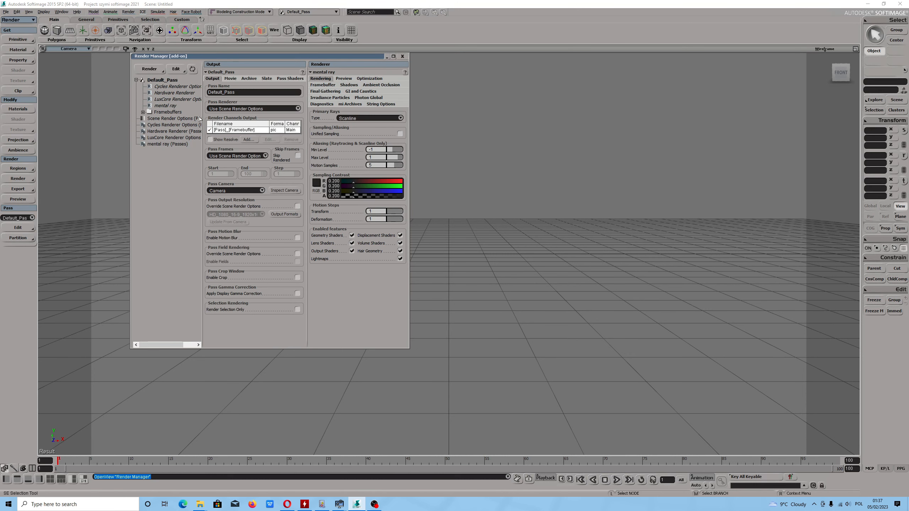
pyautogui.click(236, 110)
pyautogui.click(232, 88)
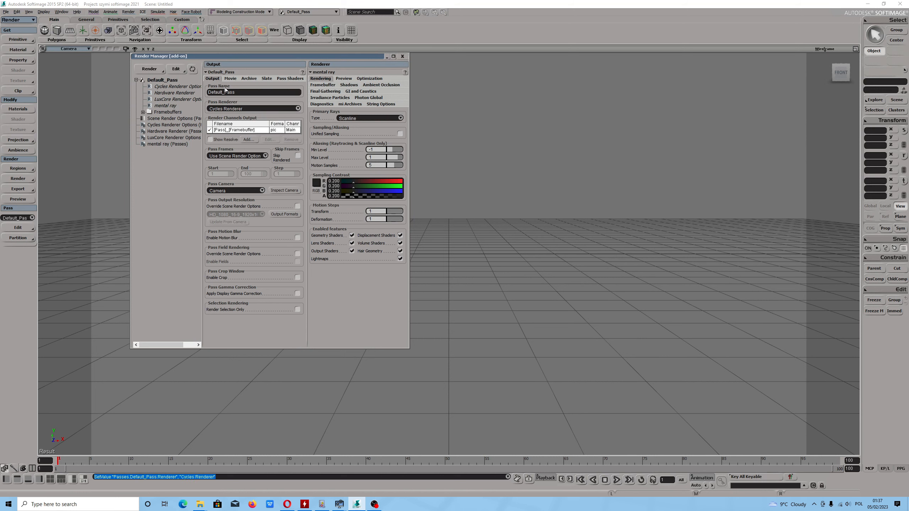
# - Review the global Cycles Renderer options for sampling, light paths and performance, and close the Render Manager
pyautogui.click(174, 125)
pyautogui.click(352, 80)
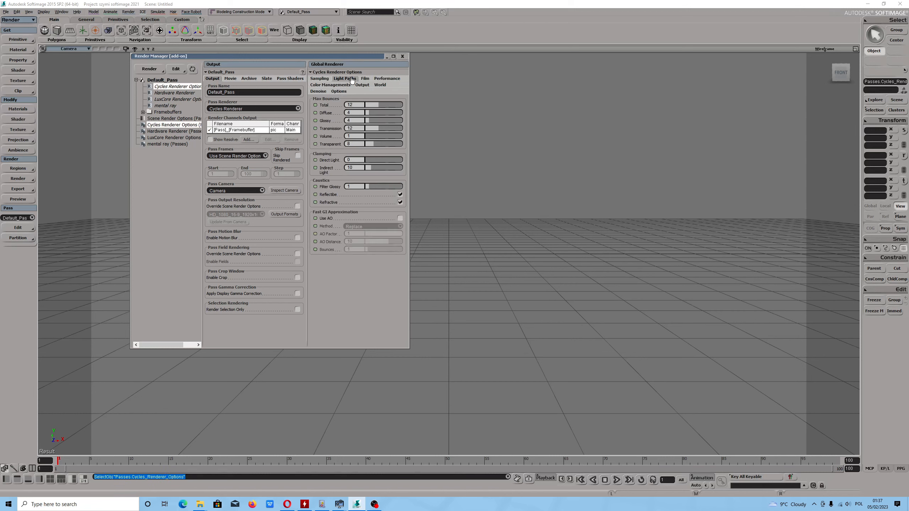
pyautogui.click(323, 79)
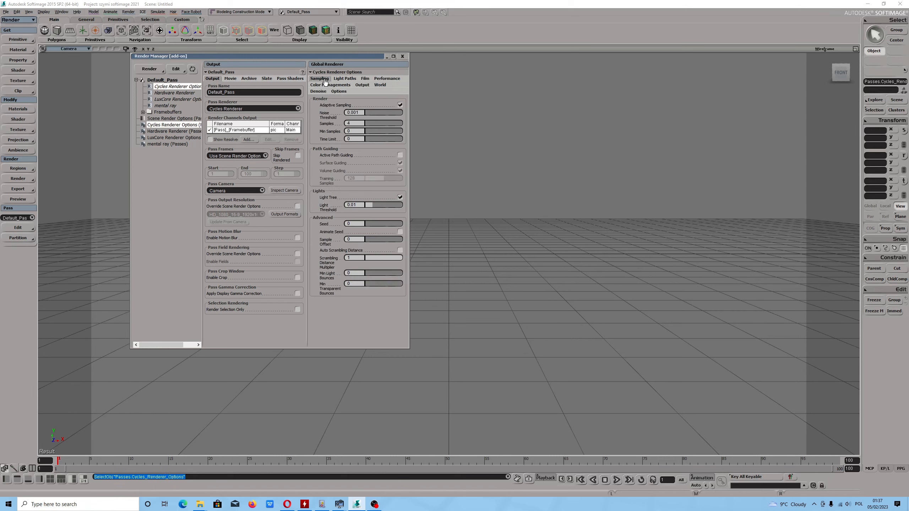
pyautogui.click(351, 80)
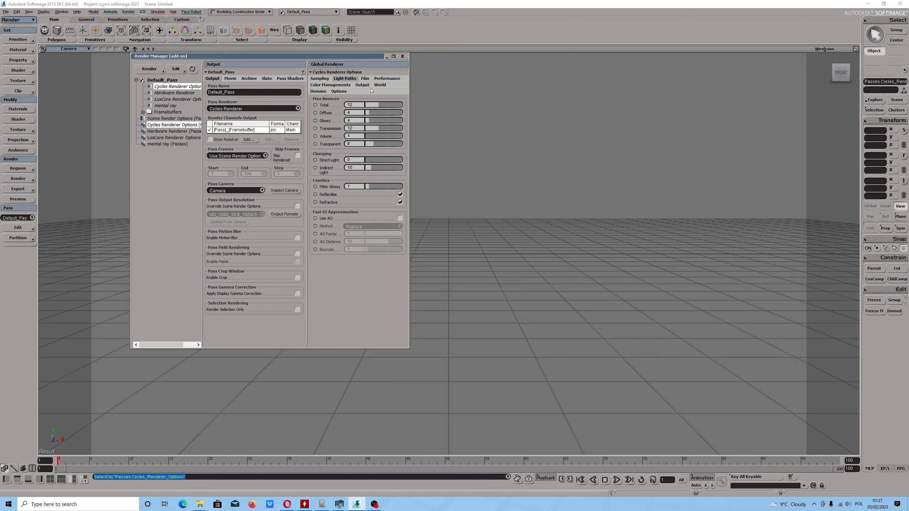
pyautogui.click(379, 80)
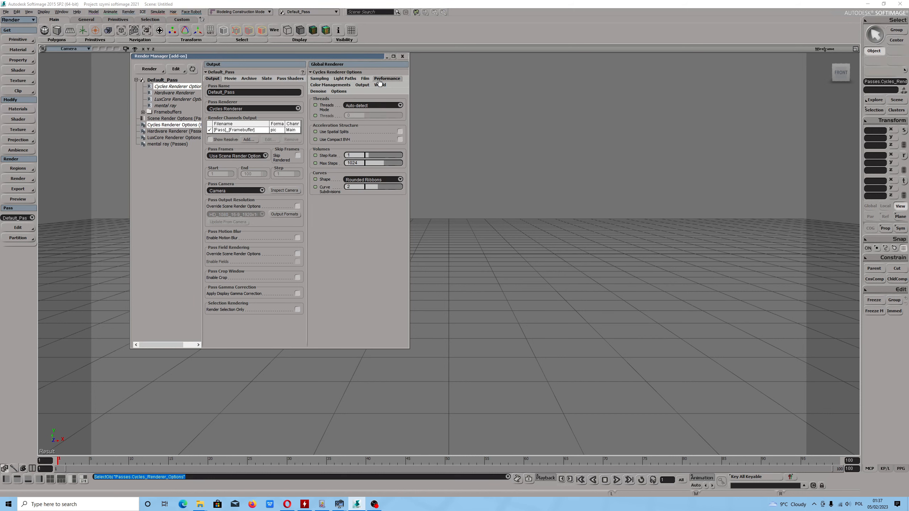
pyautogui.click(403, 56)
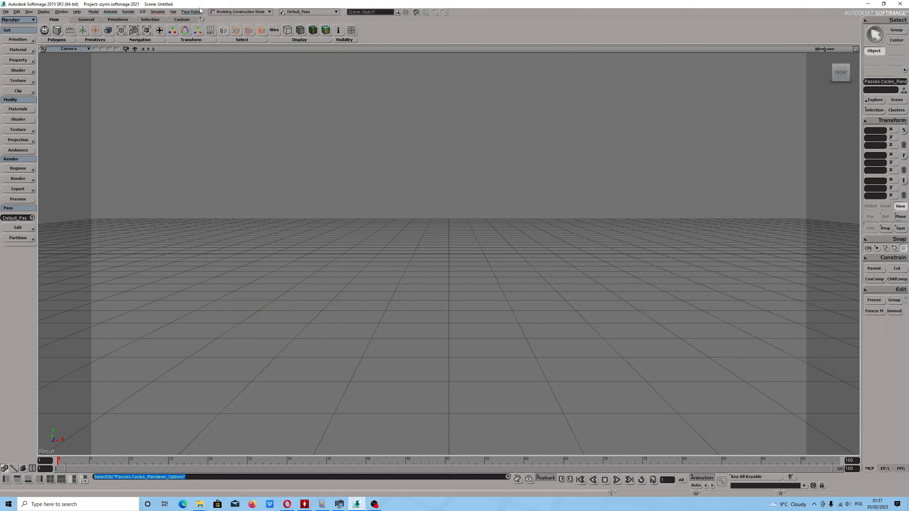
# - Merge the scene file "suzuki car.scn" into the new scene
pyautogui.click(5, 12)
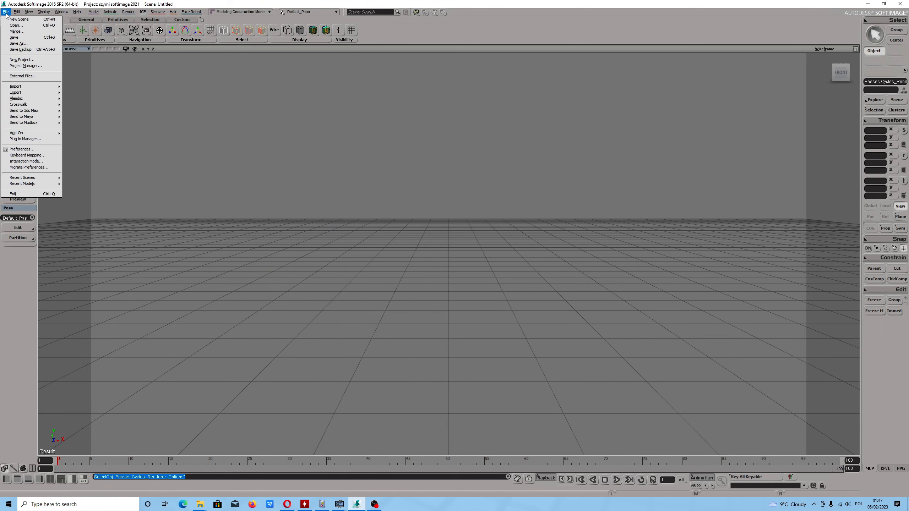
pyautogui.click(17, 32)
pyautogui.click(444, 214)
pyautogui.click(522, 321)
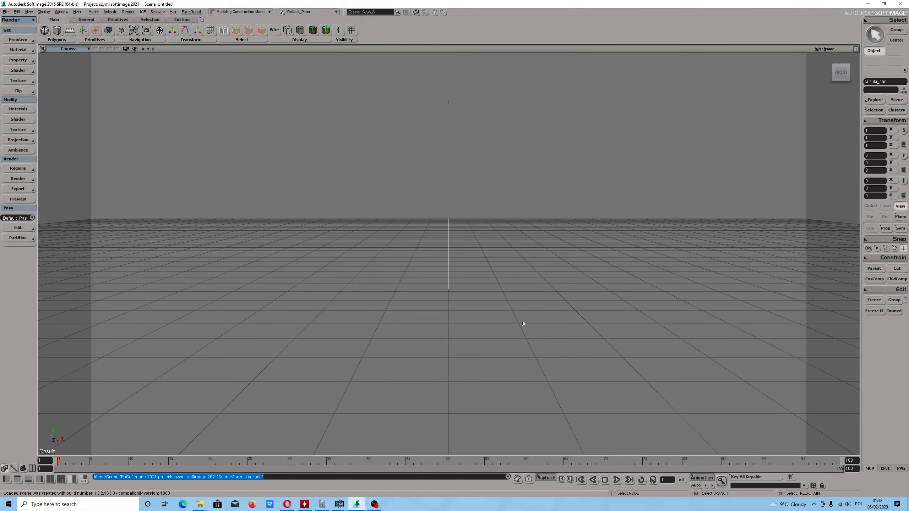
# - Select the rear car body, windshield frame, hood and reference photo grid together
pyautogui.scroll(-6, 536, 316)
pyautogui.scroll(2, 536, 316)
pyautogui.keyDown('alt'); pyautogui.moveTo(609, 276); pyautogui.dragTo(471, 317, button='middle'); pyautogui.keyUp('alt')
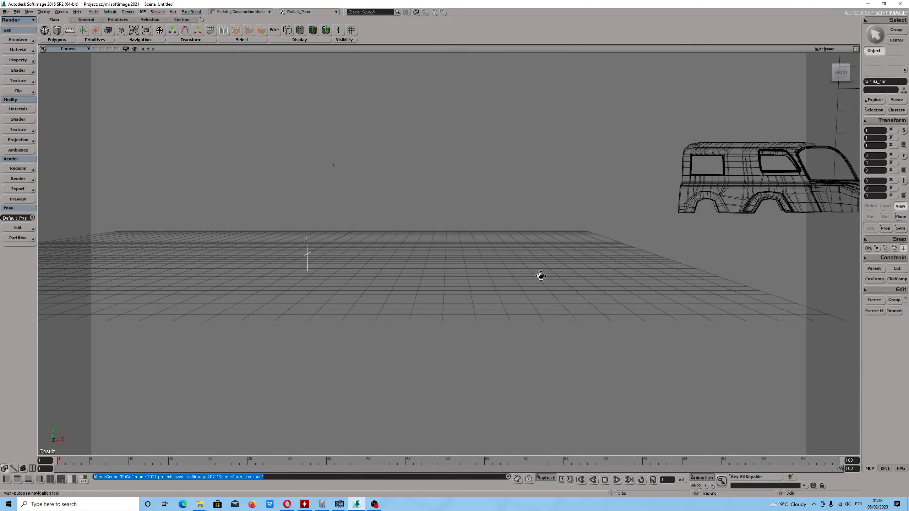
pyautogui.click(471, 283)
pyautogui.scroll(-4, 470, 283)
pyautogui.keyDown('alt'); pyautogui.moveTo(469, 283); pyautogui.dragTo(400, 292); pyautogui.keyUp('alt')
pyautogui.scroll(3, 464, 308)
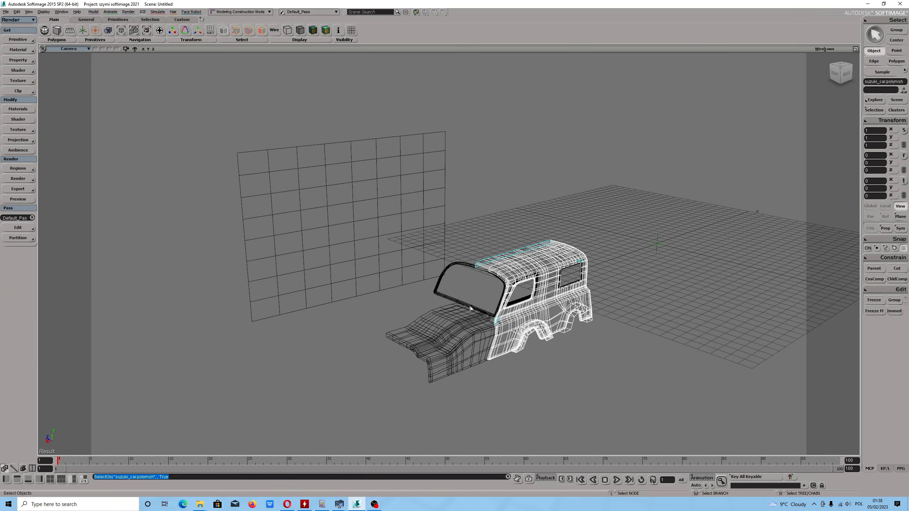
pyautogui.keyDown('shift'); pyautogui.click(470, 307); pyautogui.keyUp('shift')
pyautogui.keyDown('shift'); pyautogui.click(451, 344); pyautogui.keyUp('shift')
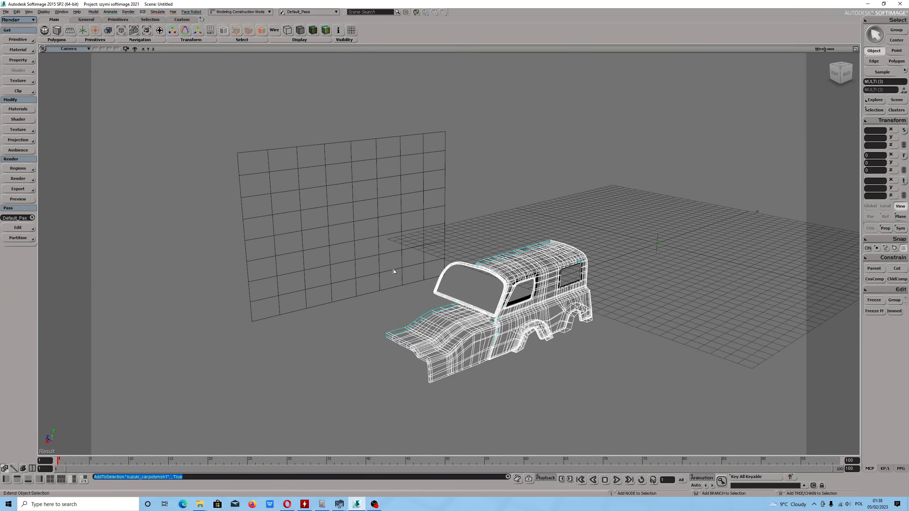
pyautogui.keyDown('shift'); pyautogui.click(394, 272); pyautogui.keyUp('shift')
# - Translate the selected car parts and grid about -5.26 along their local X axes
pyautogui.press('v')
pyautogui.keyDown('alt'); pyautogui.moveTo(608, 298); pyautogui.dragTo(463, 273, button='middle'); pyautogui.keyUp('alt')
pyautogui.moveTo(286, 293); pyautogui.dragTo(379, 274)
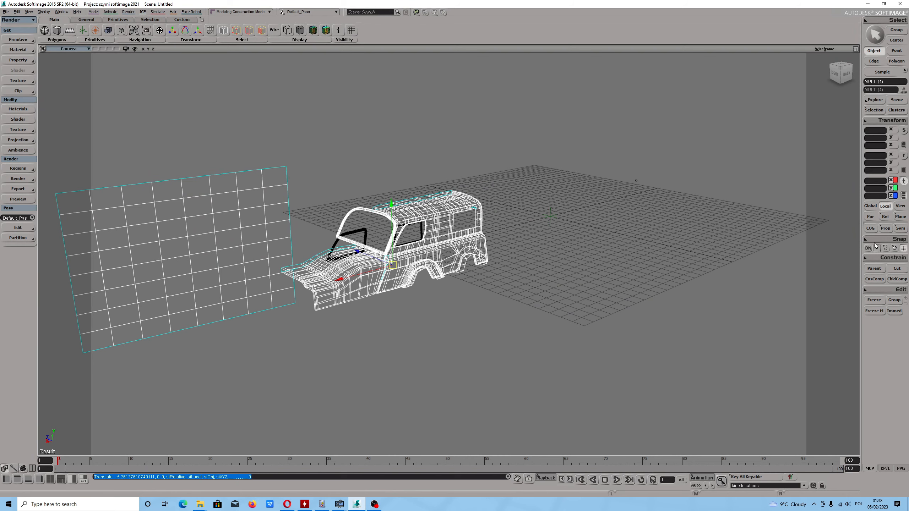
# - Add both side window frames to the selection and translate everything about -17.88 along the global X axis
pyautogui.click(871, 206)
pyautogui.moveTo(343, 272); pyautogui.dragTo(370, 243)
pyautogui.hotkey('ctrl', 'z')
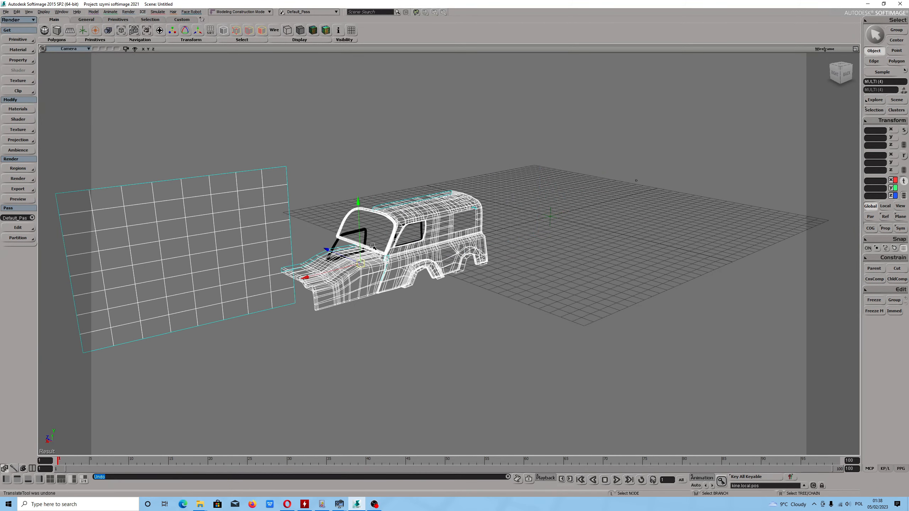
pyautogui.scroll(3, 375, 239)
pyautogui.keyDown('shift'); pyautogui.click(369, 226); pyautogui.keyUp('shift')
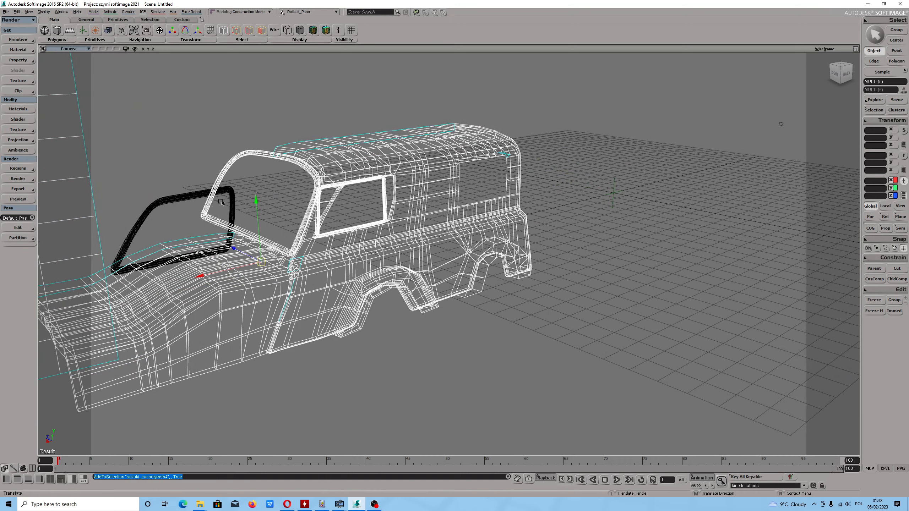
pyautogui.keyDown('shift'); pyautogui.click(186, 194); pyautogui.keyUp('shift')
pyautogui.moveTo(215, 265); pyautogui.dragTo(593, 203)
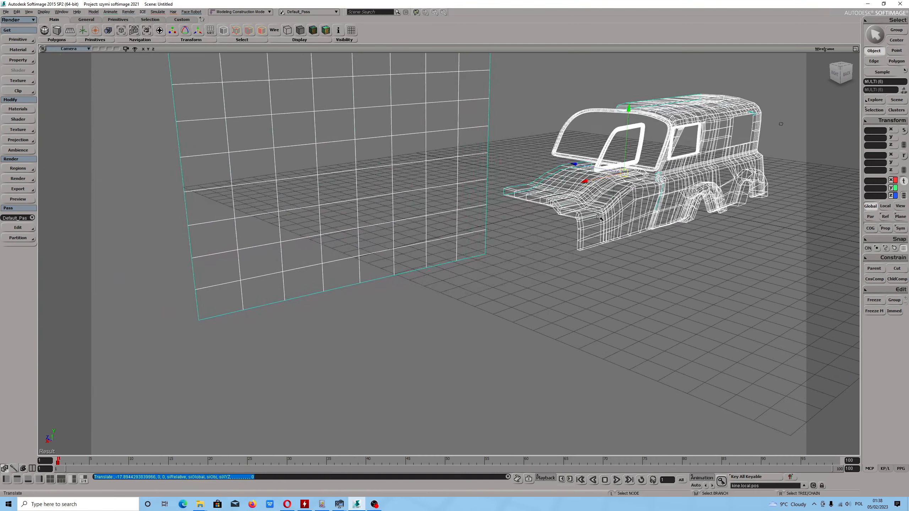
# - Enable Wireframe On Shaded and switch the camera viewport's display mode to the OpenGL realtime shader
pyautogui.scroll(-3, 608, 203)
pyautogui.moveTo(698, 189); pyautogui.dragTo(605, 222)
pyautogui.click(827, 50)
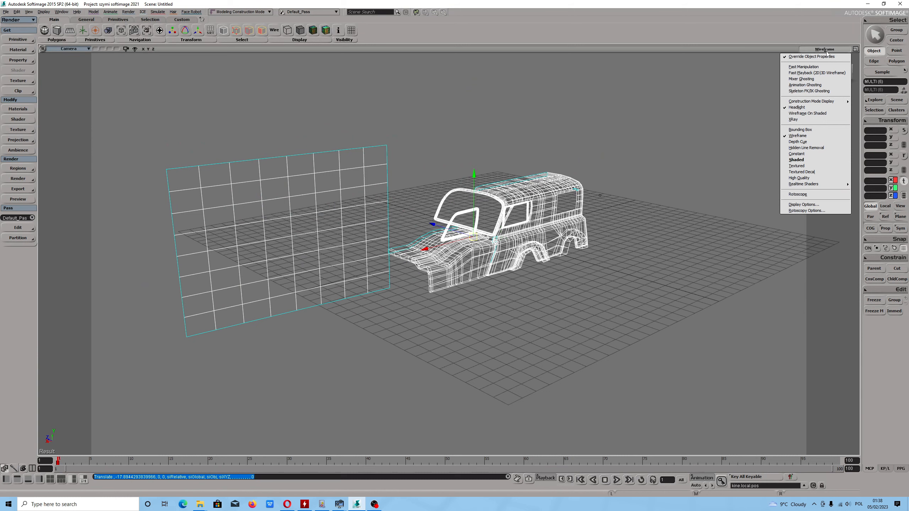
pyautogui.click(808, 114)
pyautogui.click(825, 50)
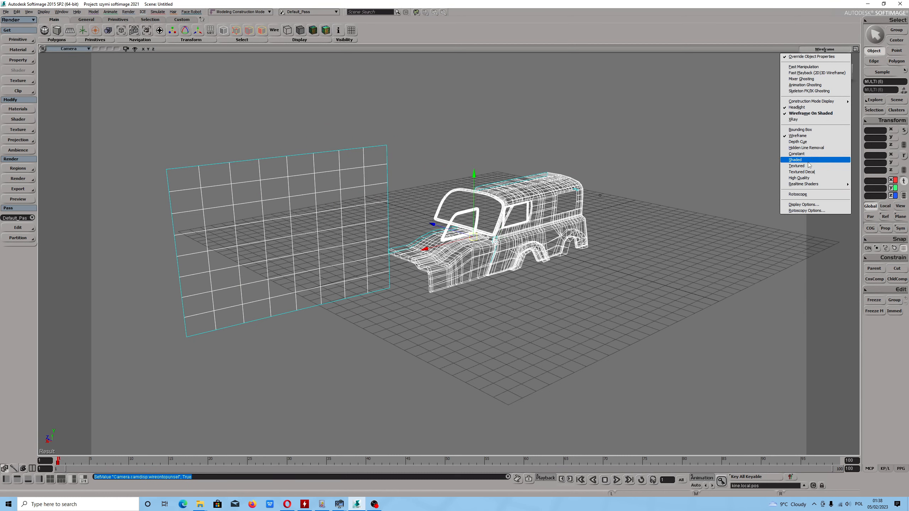
pyautogui.moveTo(823, 184)
pyautogui.click(858, 184)
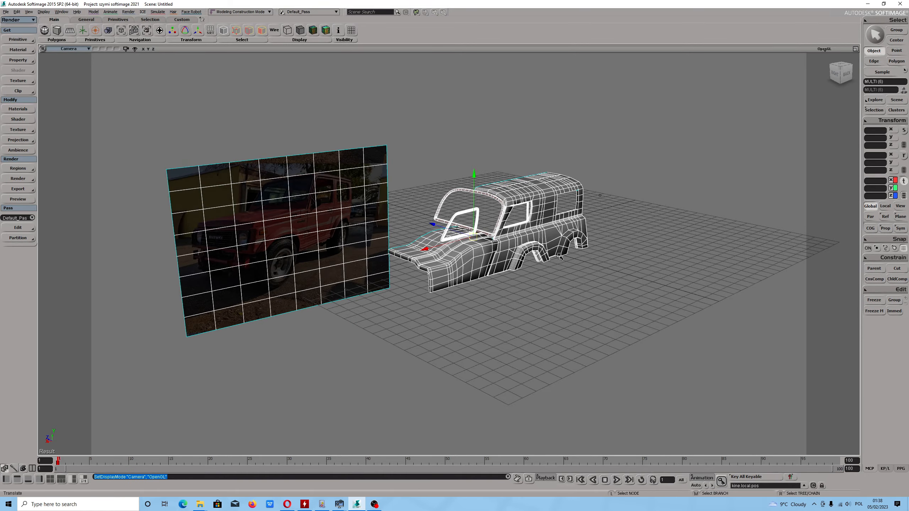
# - Examine the merged car model from several angles, picking the reference grid, hood and windshield frame in turn
pyautogui.click(524, 237)
pyautogui.keyDown('alt'); pyautogui.moveTo(524, 238); pyautogui.dragTo(569, 219); pyautogui.keyUp('alt')
pyautogui.click(340, 251)
pyautogui.keyDown('alt'); pyautogui.moveTo(339, 251); pyautogui.dragTo(412, 225); pyautogui.keyUp('alt')
pyautogui.press('v')
pyautogui.keyDown('alt'); pyautogui.moveTo(412, 226); pyautogui.dragTo(425, 222); pyautogui.keyUp('alt')
pyautogui.scroll(5, 428, 221)
pyautogui.click(450, 189)
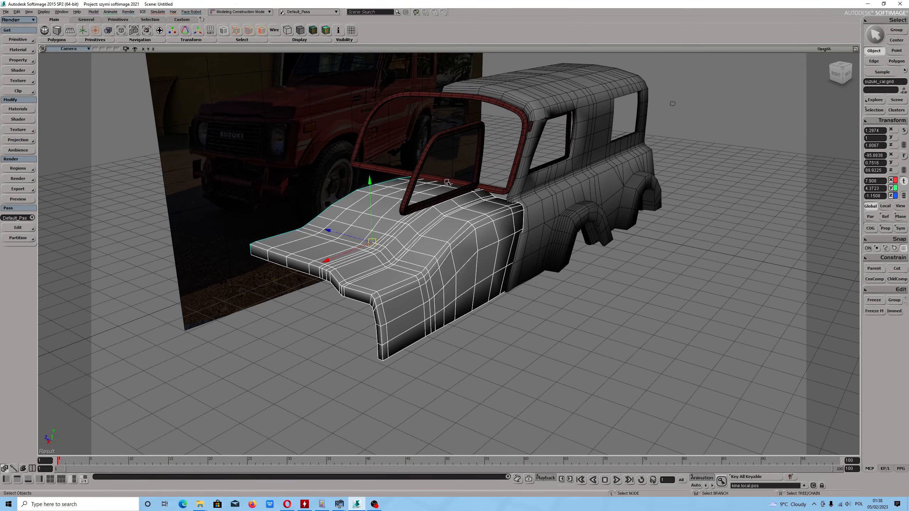
pyautogui.keyDown('alt'); pyautogui.moveTo(450, 188); pyautogui.dragTo(513, 277, button='middle'); pyautogui.keyUp('alt')
pyautogui.click(556, 228)
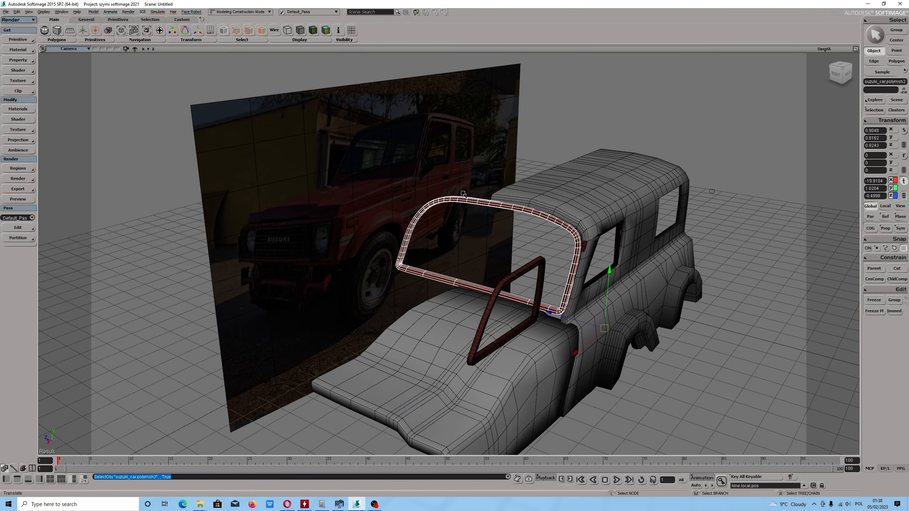
# - Open the Cycles Renderer Options, check the sampling settings, and set the denoise mode to OpenImageDenoise
pyautogui.click(131, 12)
pyautogui.moveTo(155, 117)
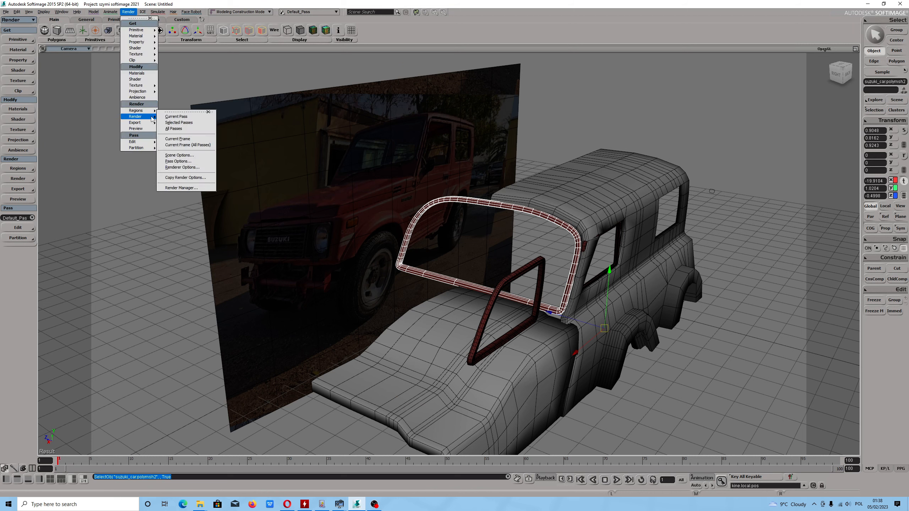
pyautogui.click(182, 168)
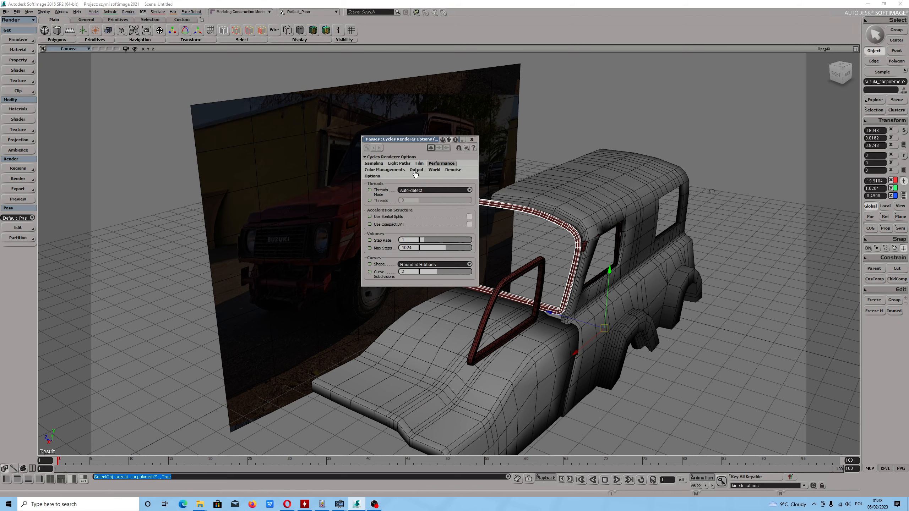
pyautogui.click(374, 163)
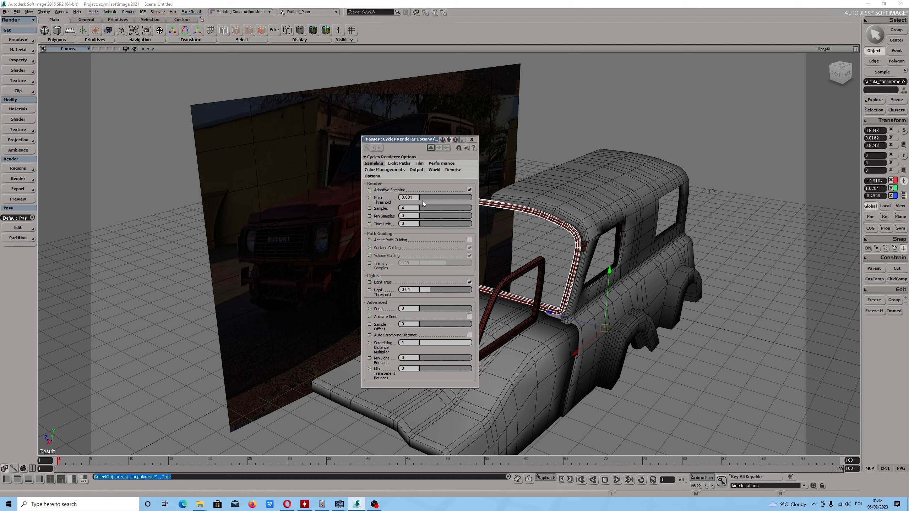
pyautogui.click(452, 171)
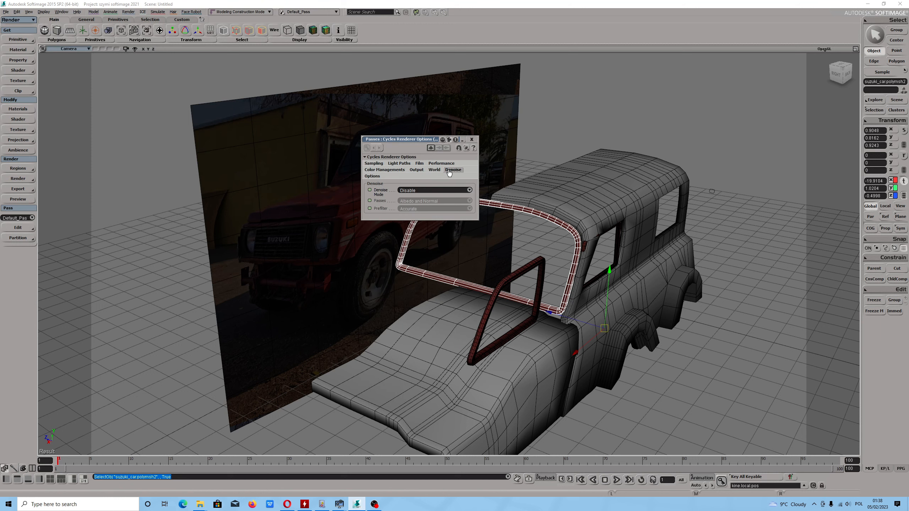
pyautogui.click(467, 192)
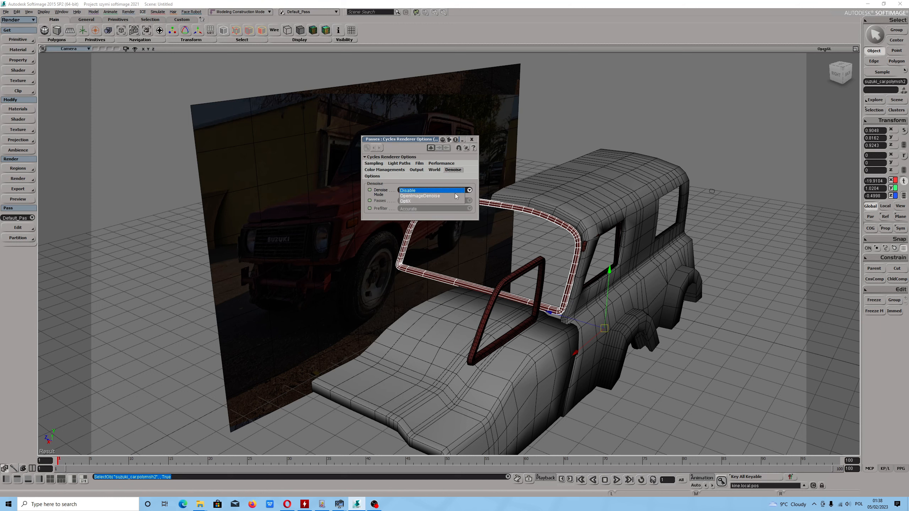
pyautogui.click(450, 196)
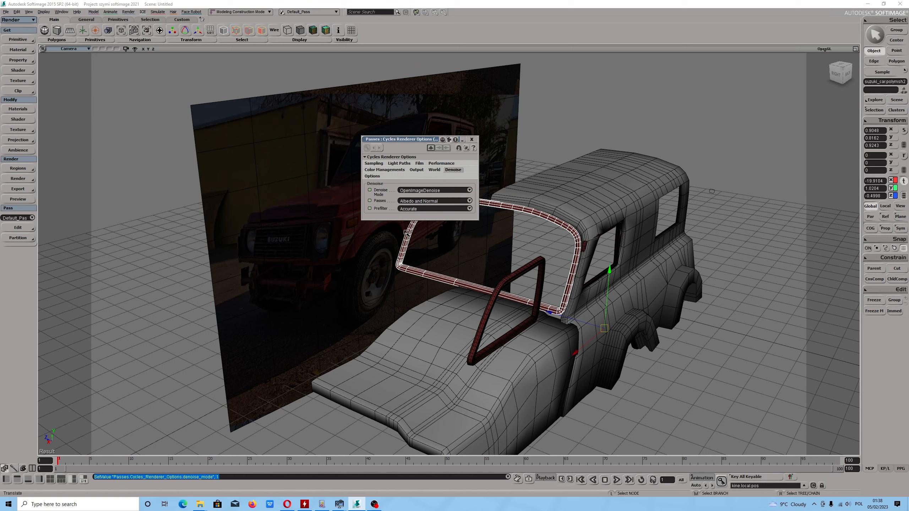
# - Select the car body, examine it from several angles and close-up, and close its property window
pyautogui.click(287, 504)
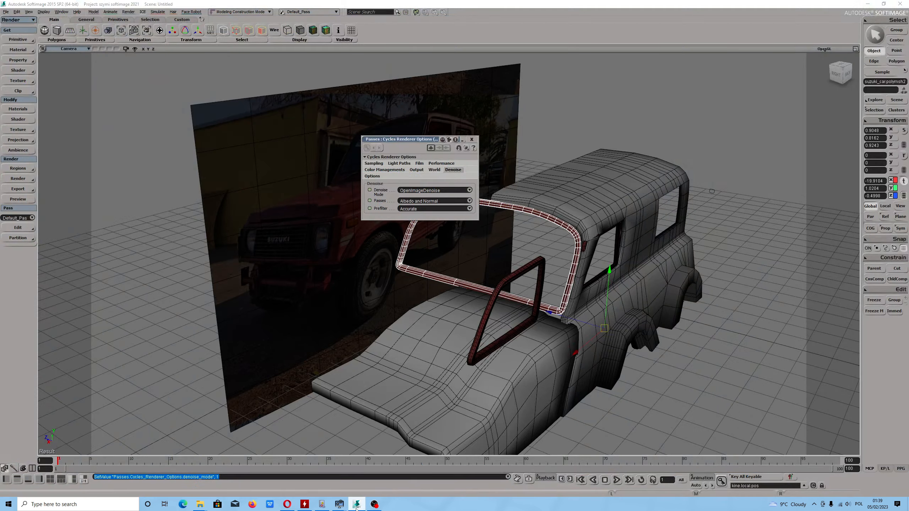
pyautogui.click(357, 504)
pyautogui.moveTo(561, 294)
pyautogui.mouseDown(button='right')
pyautogui.moveTo(518, 304)
pyautogui.moveTo(571, 299)
pyautogui.moveTo(571, 320)
pyautogui.moveTo(566, 288)
pyautogui.mouseUp(button='right')
pyautogui.press('space')
pyautogui.click(571, 320)
pyautogui.press('s')
pyautogui.scroll(-3, 567, 288)
pyautogui.press('v')
pyautogui.scroll(-2, 427, 279)
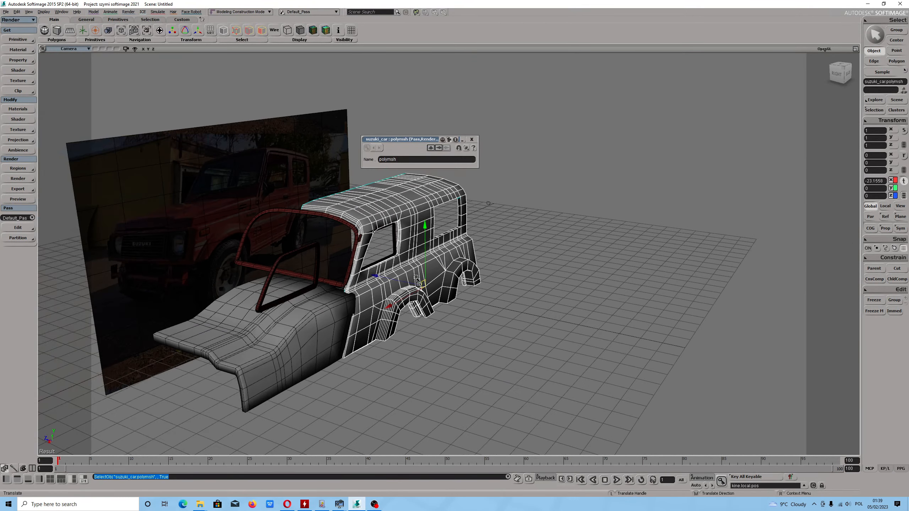
pyautogui.scroll(-2, 376, 285)
pyautogui.scroll(3, 375, 285)
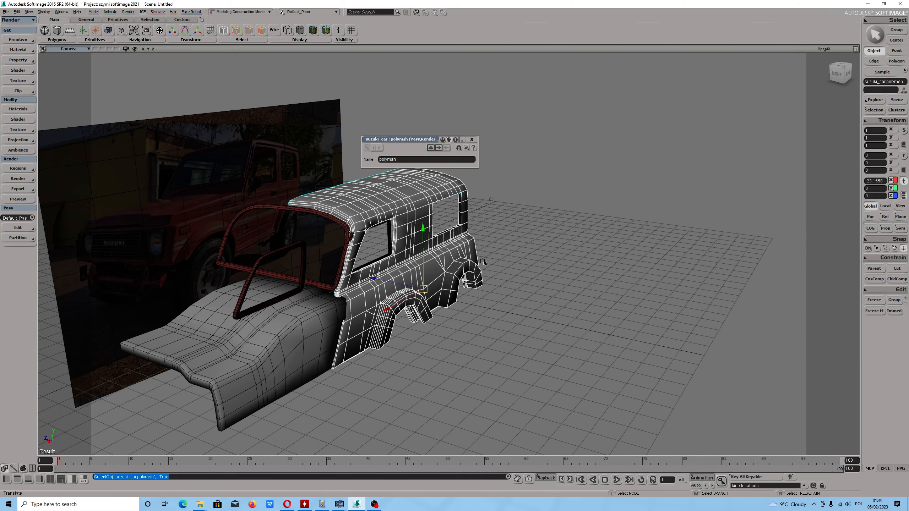
pyautogui.press('super')
pyautogui.press('super')
pyautogui.moveTo(459, 278); pyautogui.dragTo(179, 72, button='middle')
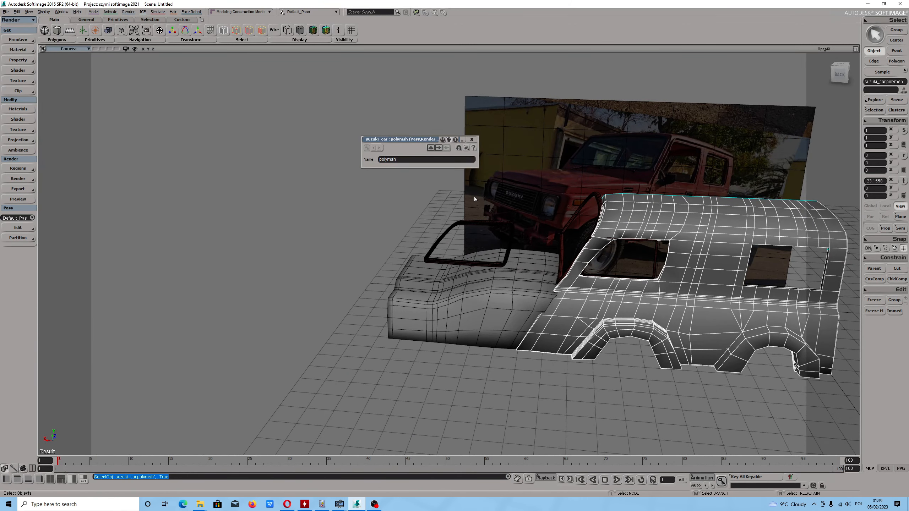
pyautogui.click(121, 31)
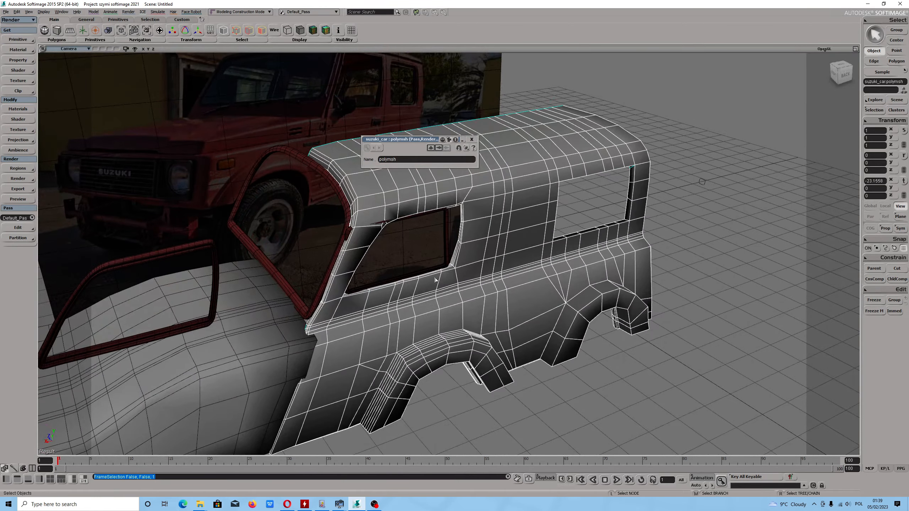
pyautogui.moveTo(436, 279); pyautogui.dragTo(565, 218)
pyautogui.click(472, 140)
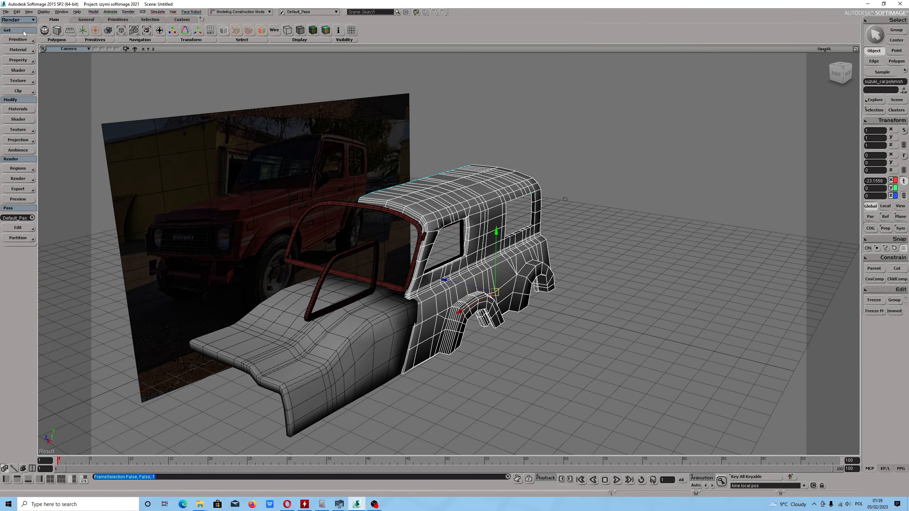
# - Save the scene as "suzuki 2023" in the project's Scenes folder, copying all external files
pyautogui.click(6, 12)
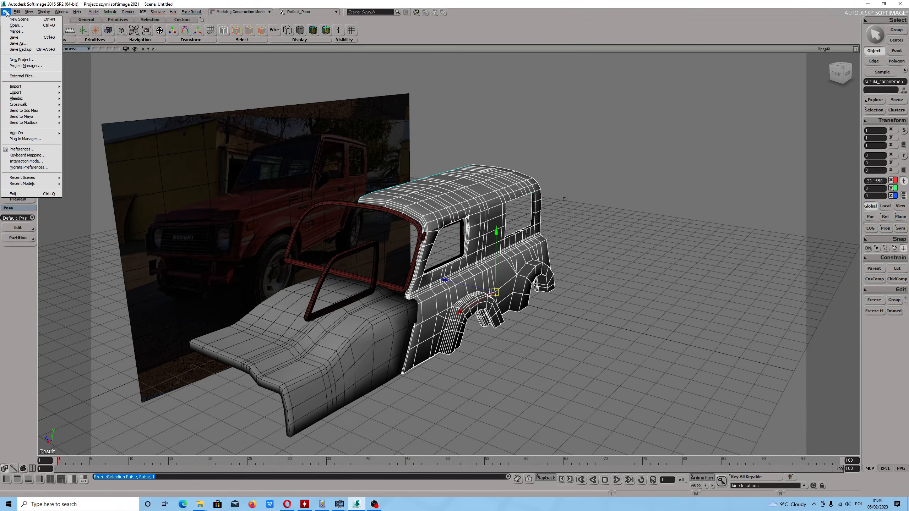
pyautogui.click(29, 45)
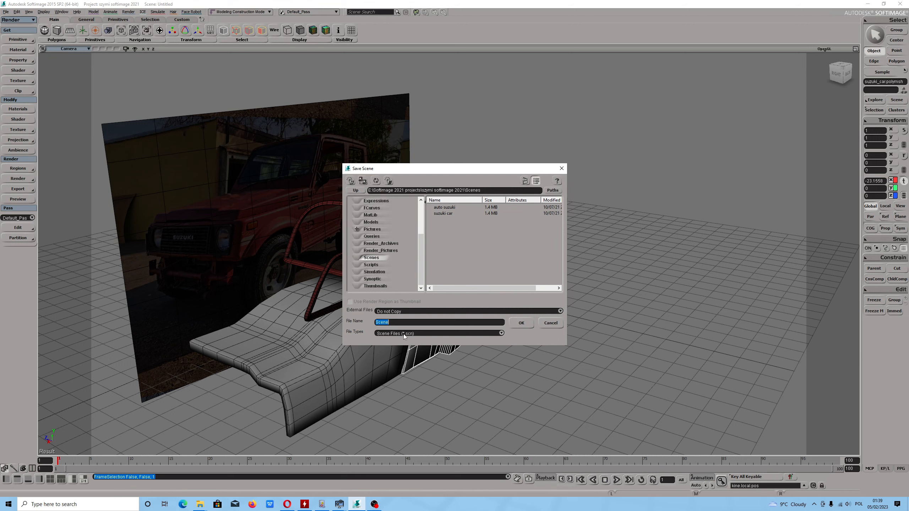
pyautogui.click(400, 310)
pyautogui.click(394, 322)
pyautogui.doubleClick(393, 323)
pyautogui.write('suzuki 2023')
pyautogui.click(520, 324)
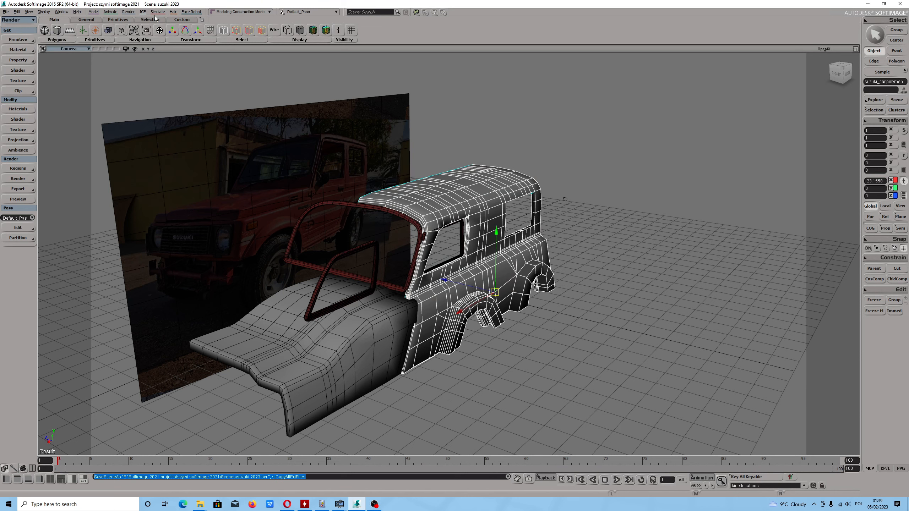
# - Review the World, Output, Color Managements, Sampling and Light Paths settings in the Cycles Renderer Options
pyautogui.click(128, 11)
pyautogui.moveTo(153, 110)
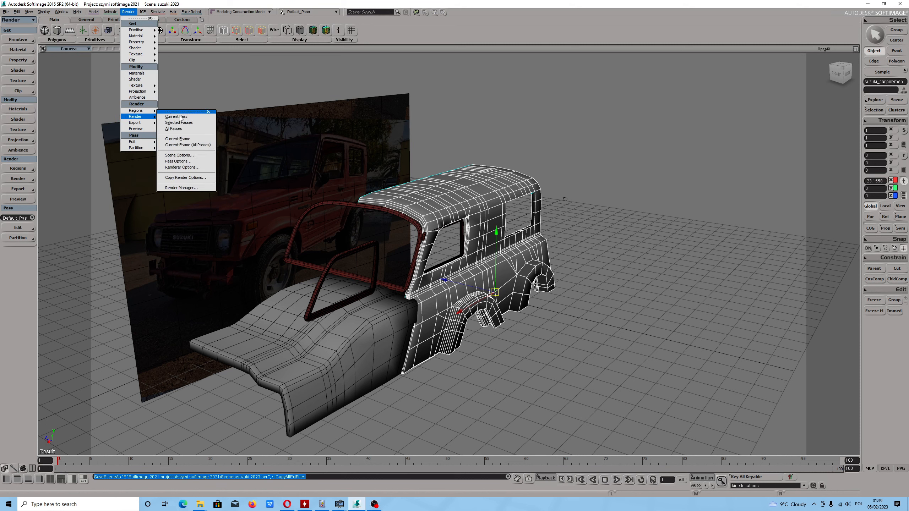
pyautogui.click(190, 168)
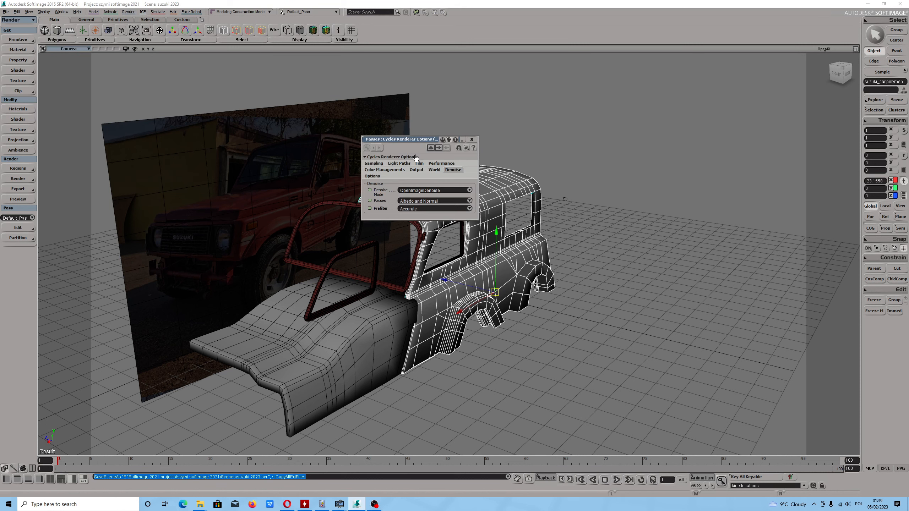
pyautogui.click(434, 170)
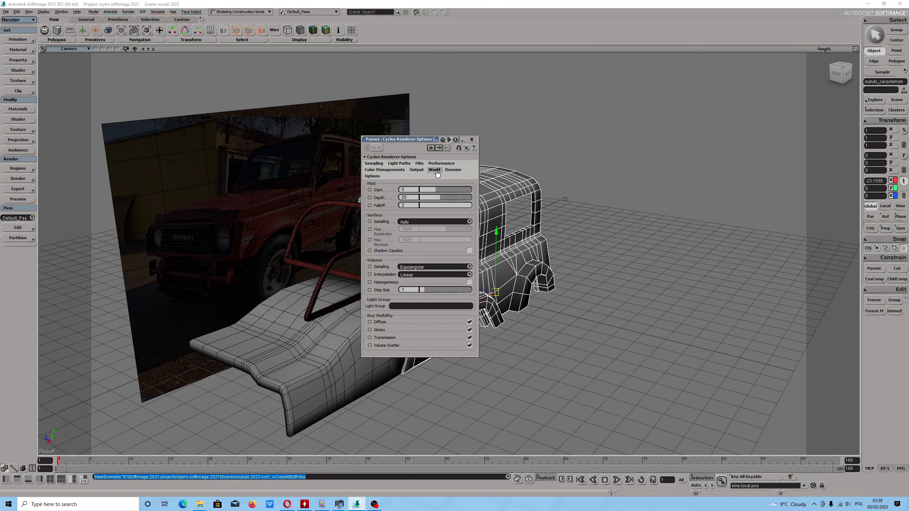
pyautogui.click(417, 170)
pyautogui.click(387, 170)
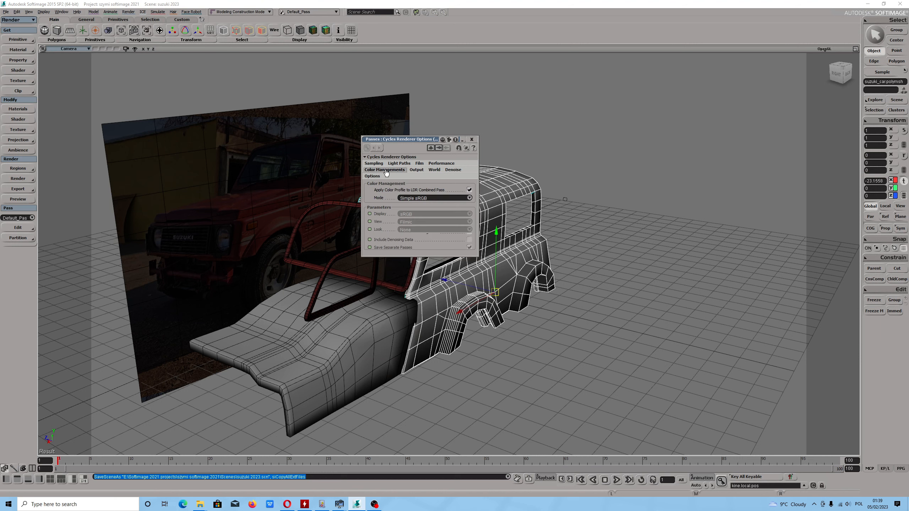
pyautogui.click(380, 164)
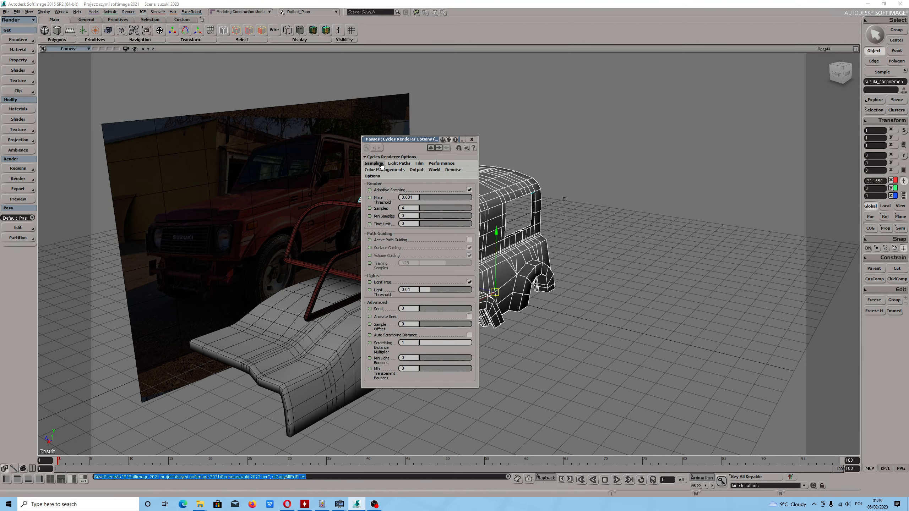
pyautogui.click(399, 164)
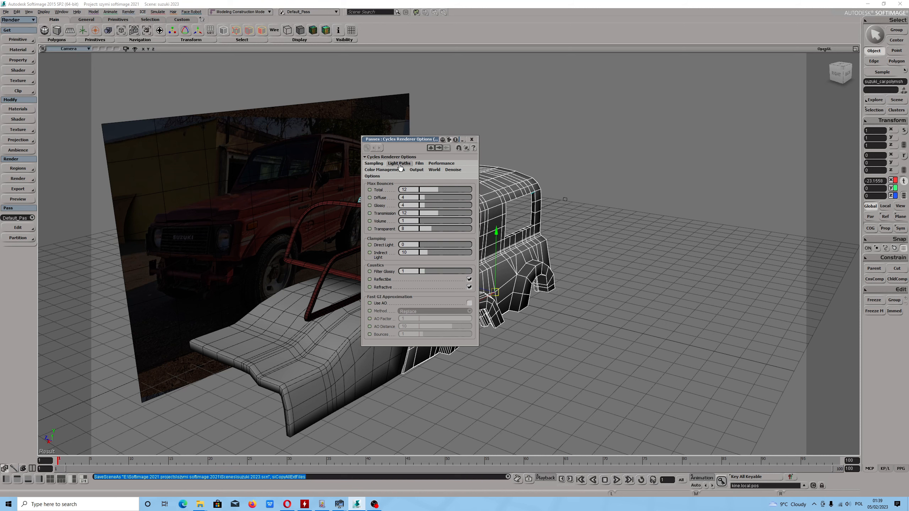
# - Set the Cycles threads mode to Fixed and enable the NVIDIA GeForce GTX 1070 as a render device
pyautogui.click(441, 164)
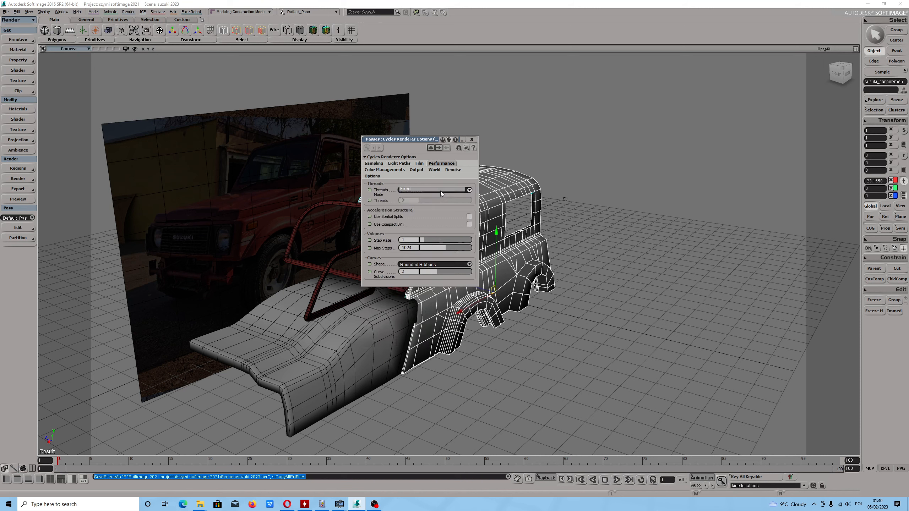
pyautogui.click(430, 198)
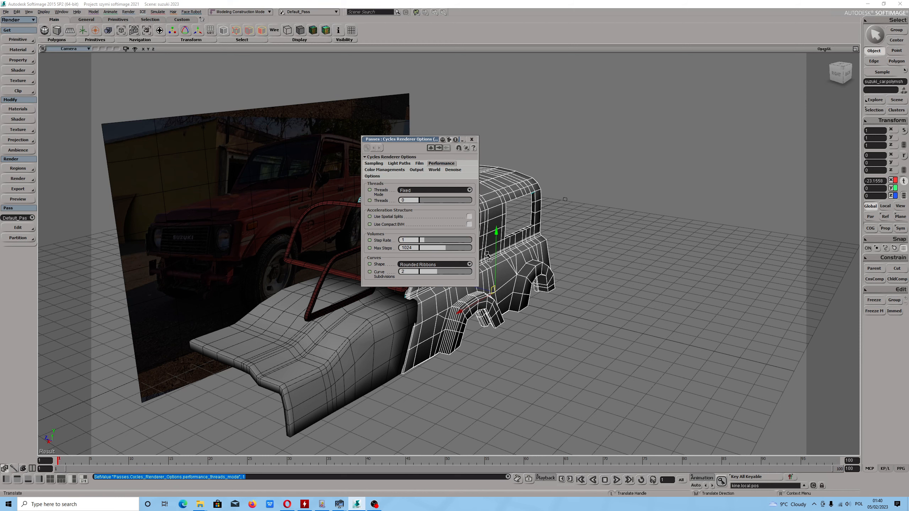
pyautogui.click(374, 176)
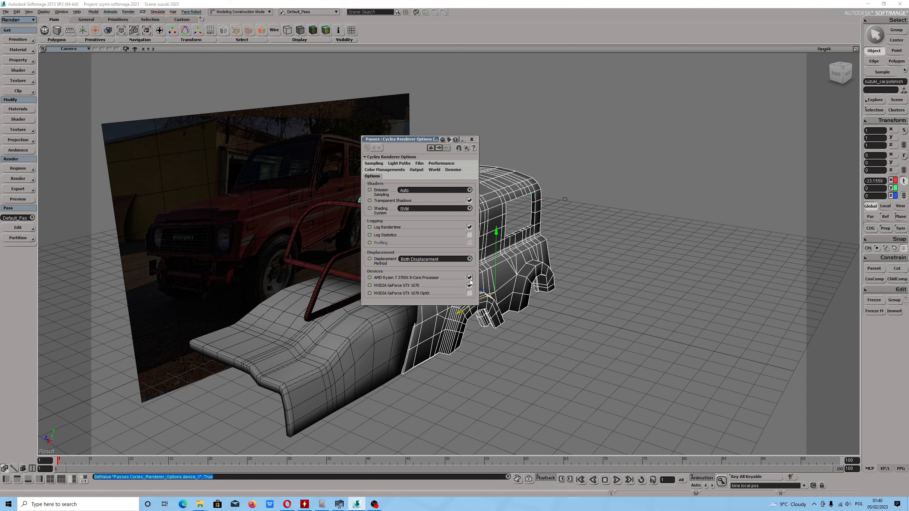
pyautogui.click(452, 170)
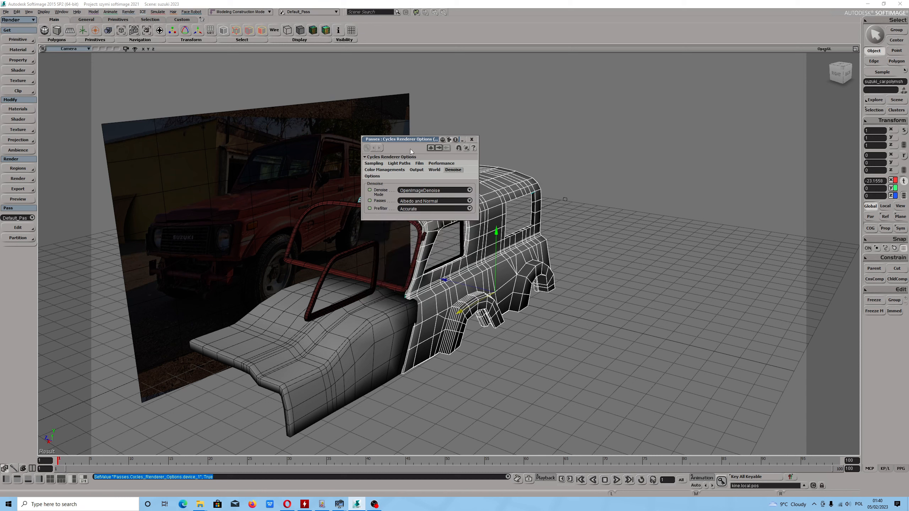
pyautogui.moveTo(411, 139); pyautogui.dragTo(379, 134)
# - Switch to the browser, look at the Sycles 2.1 page, go back to its main page, and return to Softimage
pyautogui.click(287, 505)
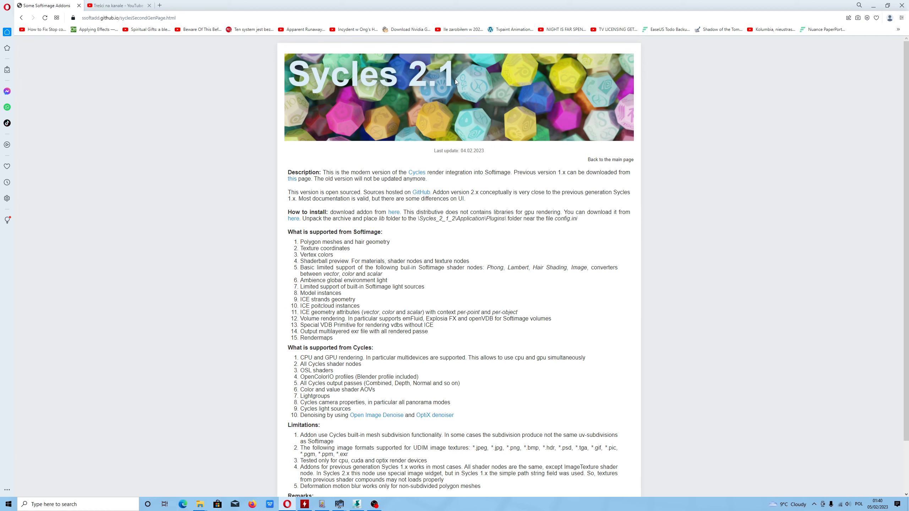
pyautogui.click(604, 161)
pyautogui.click(357, 505)
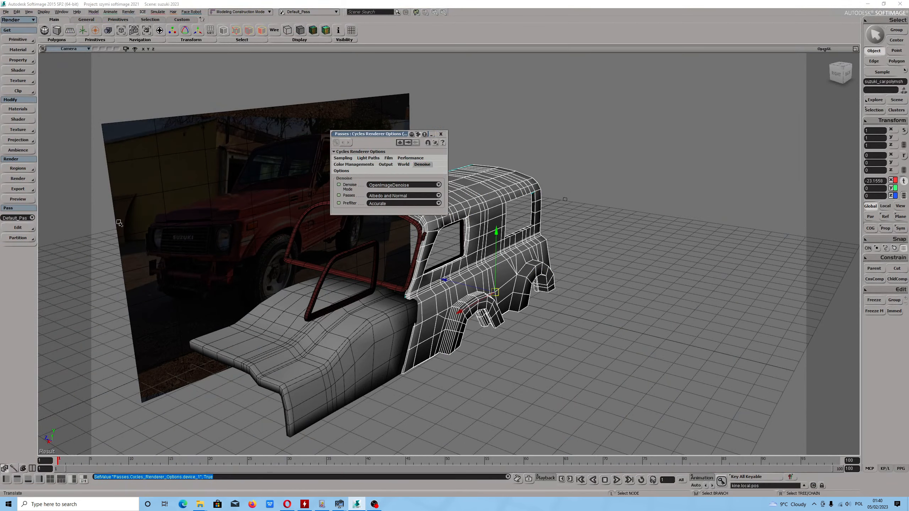
pyautogui.click(6, 13)
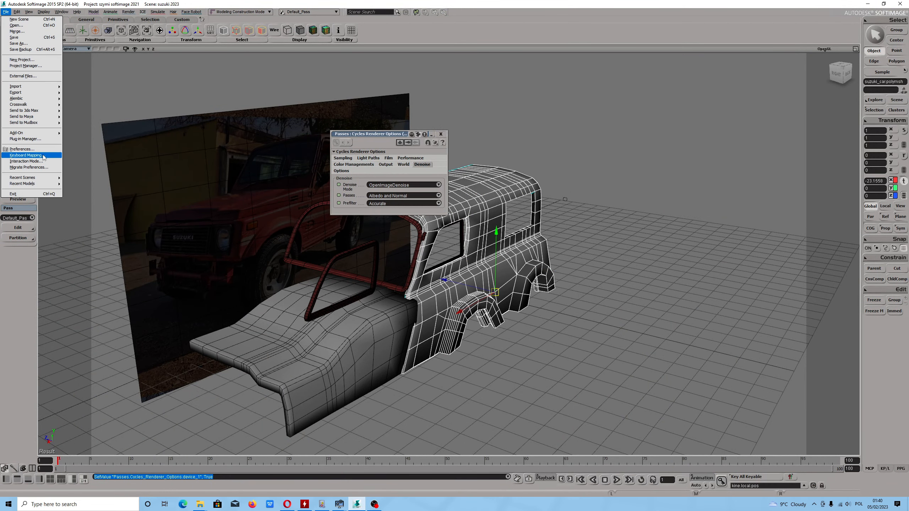
pyautogui.moveTo(37, 92)
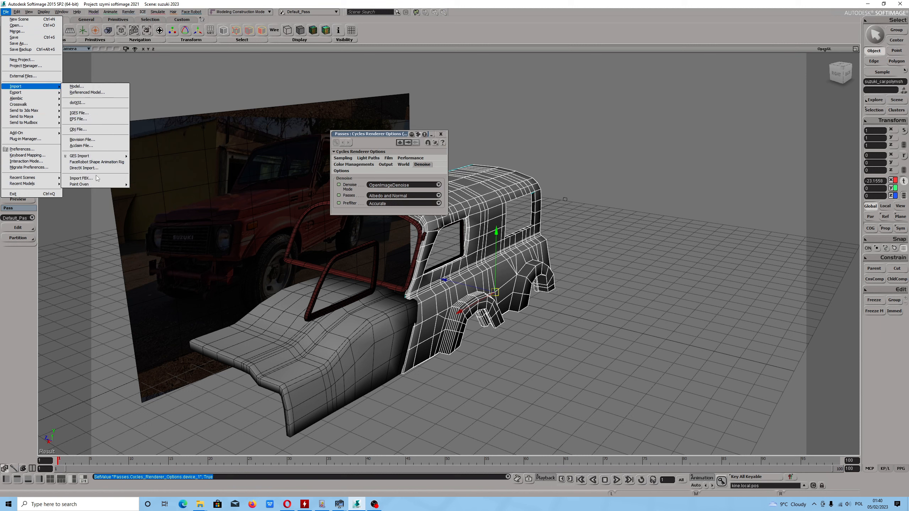
pyautogui.moveTo(94, 158)
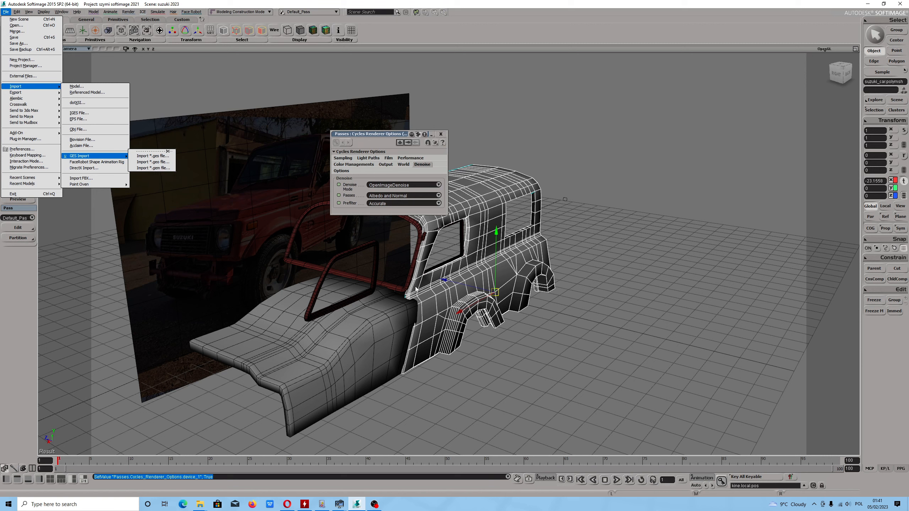
# - Select the windshield frame and open the Material Manager to view the scene's materials
pyautogui.click(414, 263)
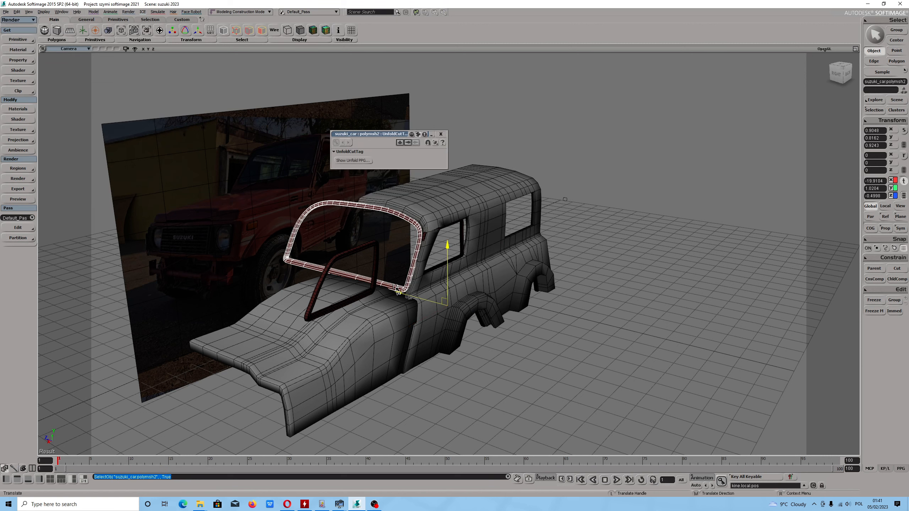
pyautogui.click(128, 12)
pyautogui.click(146, 83)
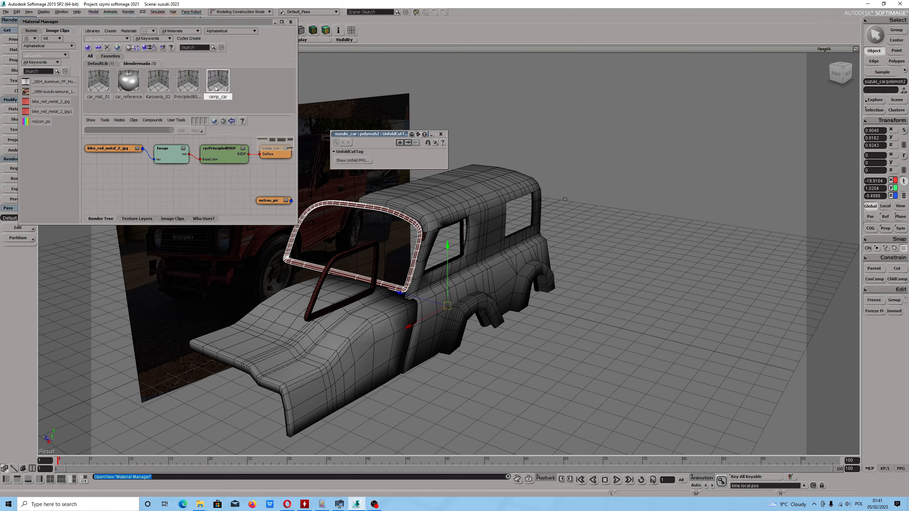
# - Set the Shaderball preview renderer to Cycles Renderer in the application preferences and close the preferences
pyautogui.click(6, 12)
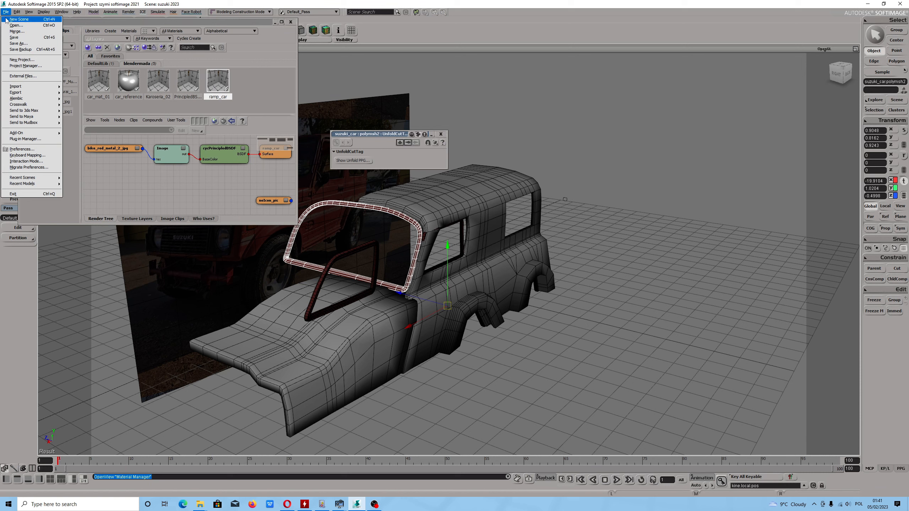
pyautogui.click(25, 150)
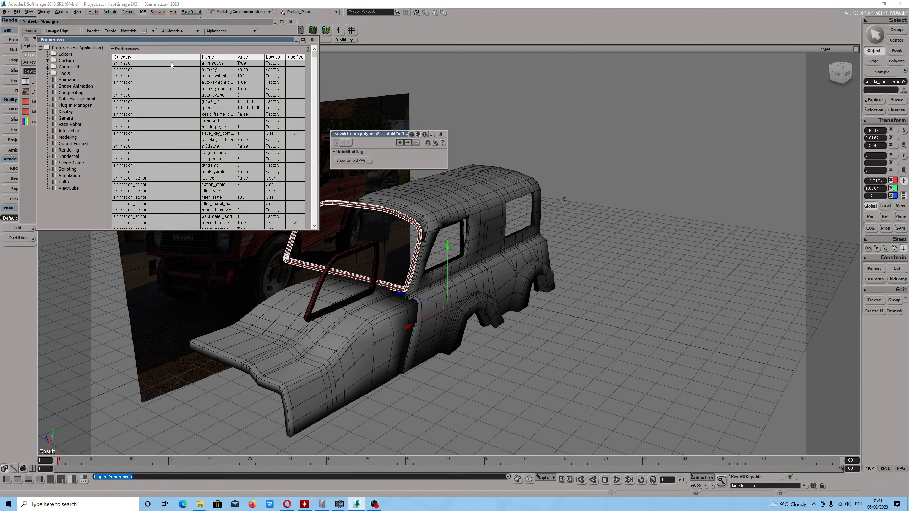
pyautogui.click(70, 157)
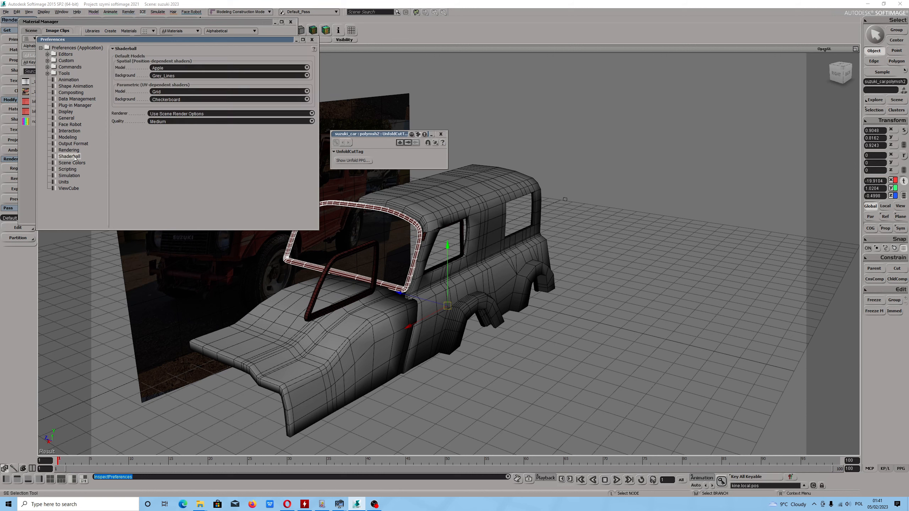
pyautogui.click(175, 114)
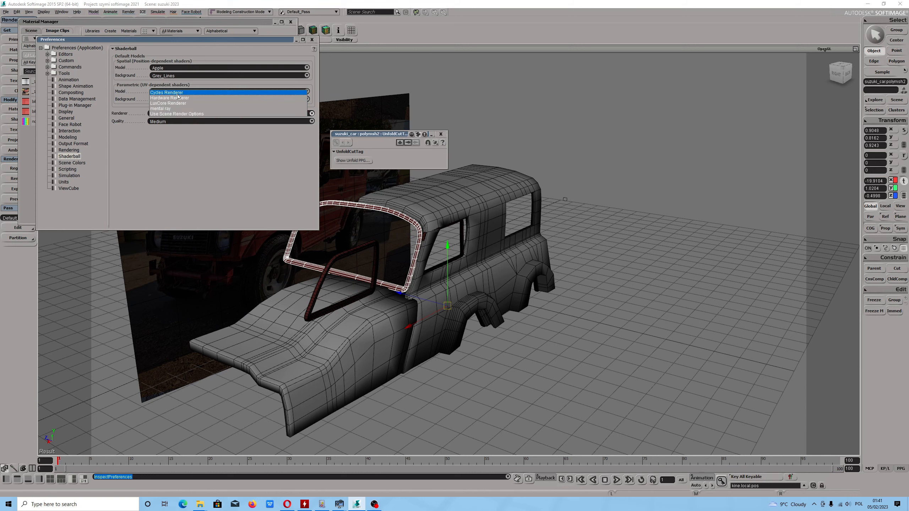
pyautogui.click(166, 92)
pyautogui.click(312, 40)
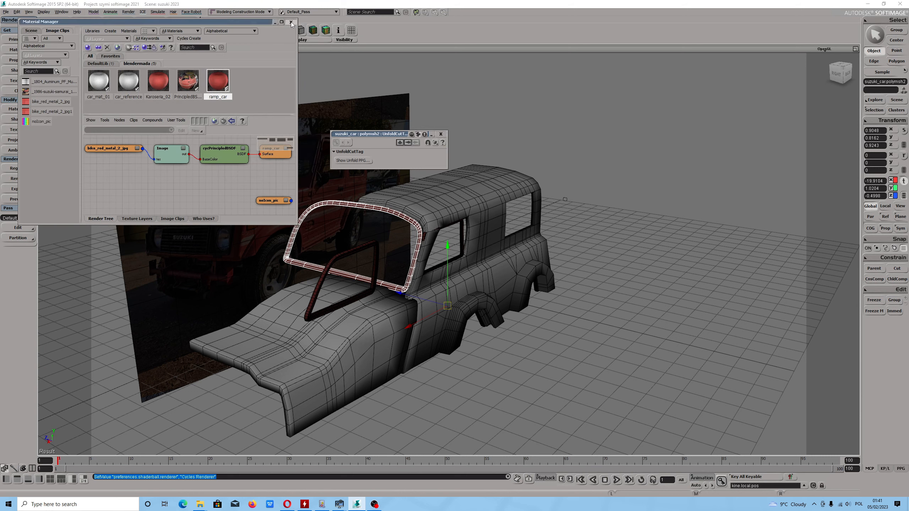
# - Inspect the render trees and properties of the Karoseria_02 and ramp_car materials, closing each property page
pyautogui.click(164, 85)
pyautogui.click(220, 87)
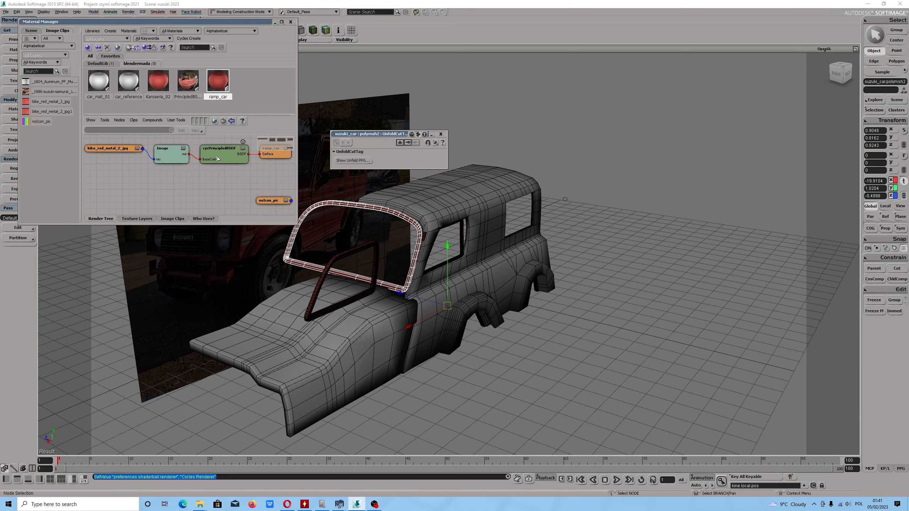
pyautogui.click(158, 87)
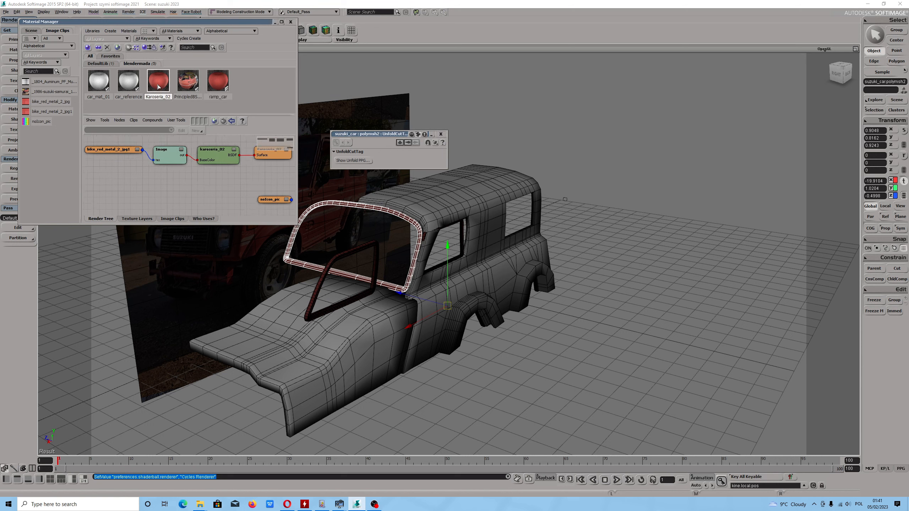
pyautogui.click(162, 84)
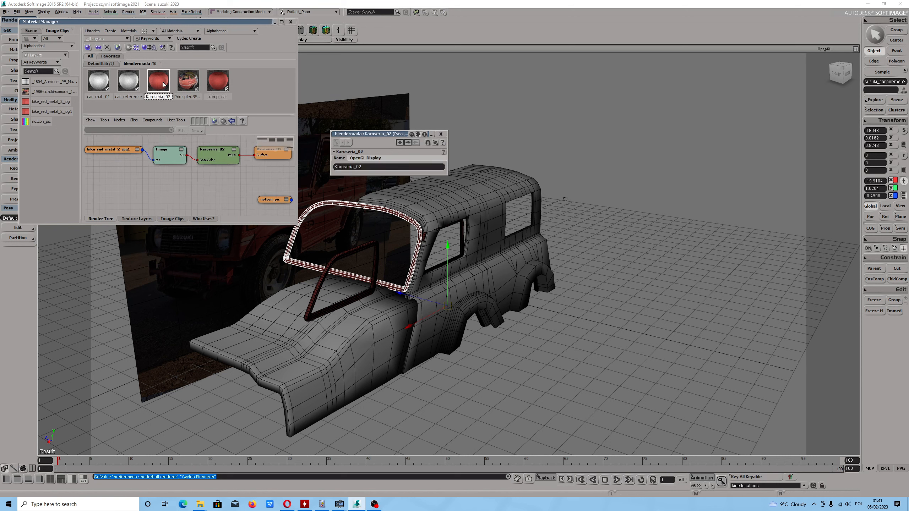
pyautogui.click(441, 134)
pyautogui.click(217, 88)
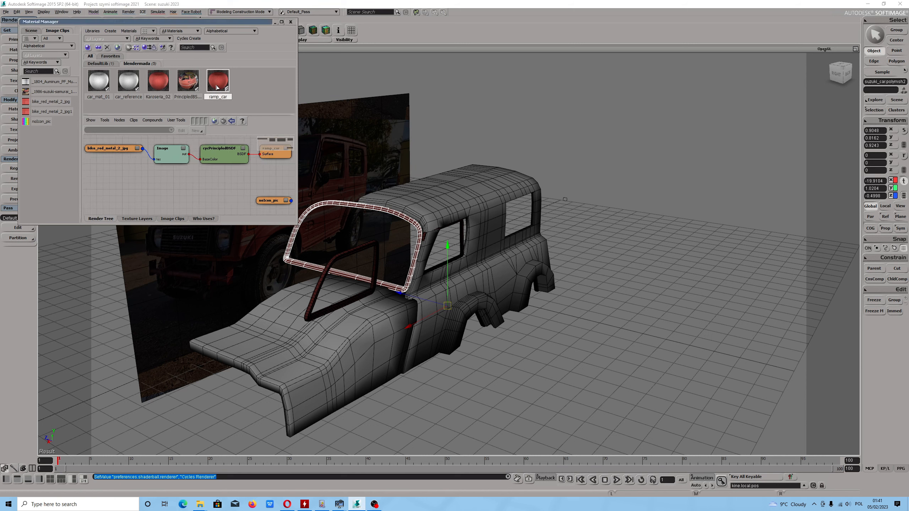
pyautogui.doubleClick(218, 85)
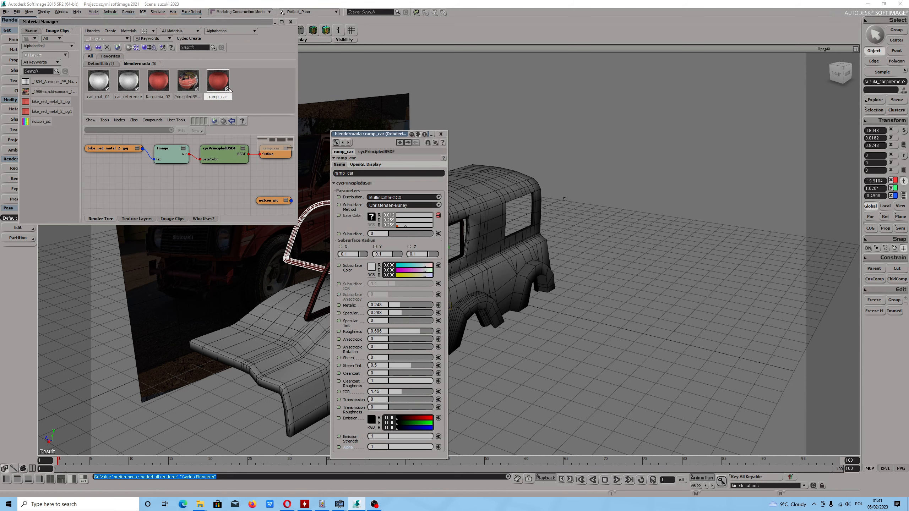
pyautogui.click(440, 134)
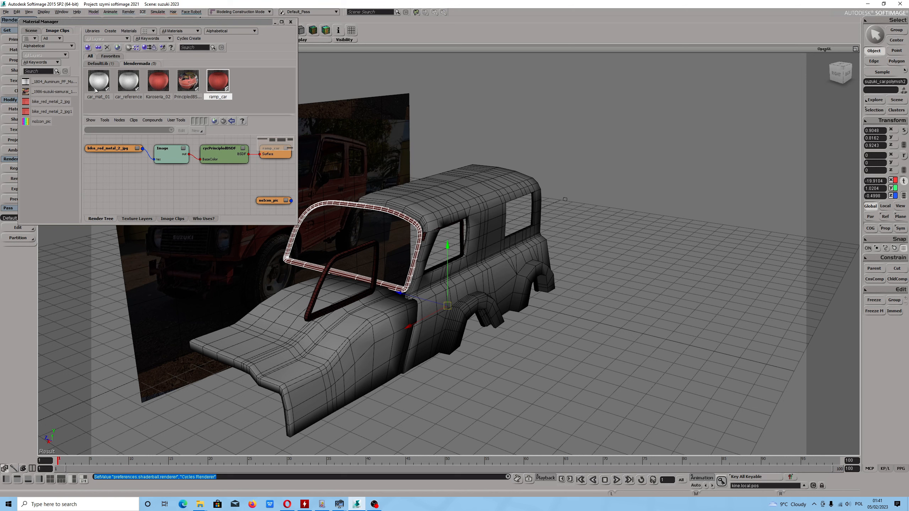
# - Look at the materials in the DefaultLib and blendermada libraries, and close the Material Manager
pyautogui.click(100, 64)
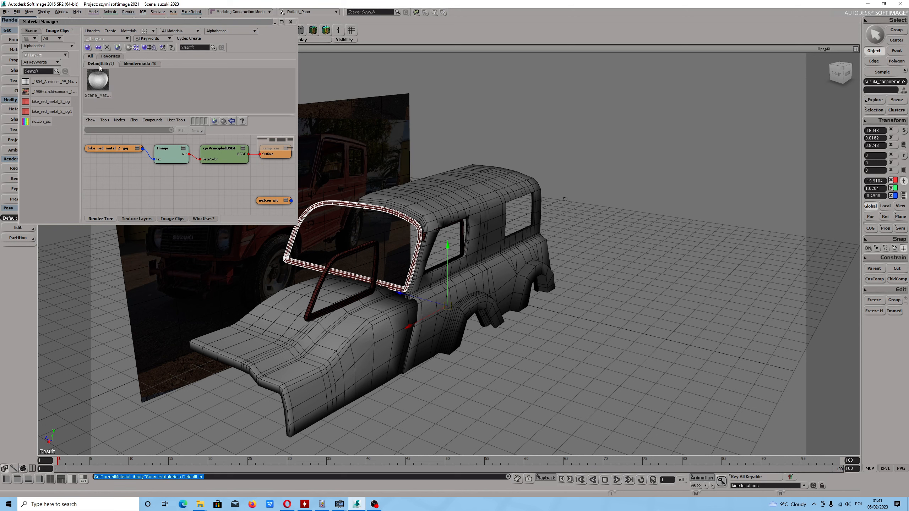
pyautogui.click(140, 64)
pyautogui.click(107, 66)
pyautogui.click(149, 65)
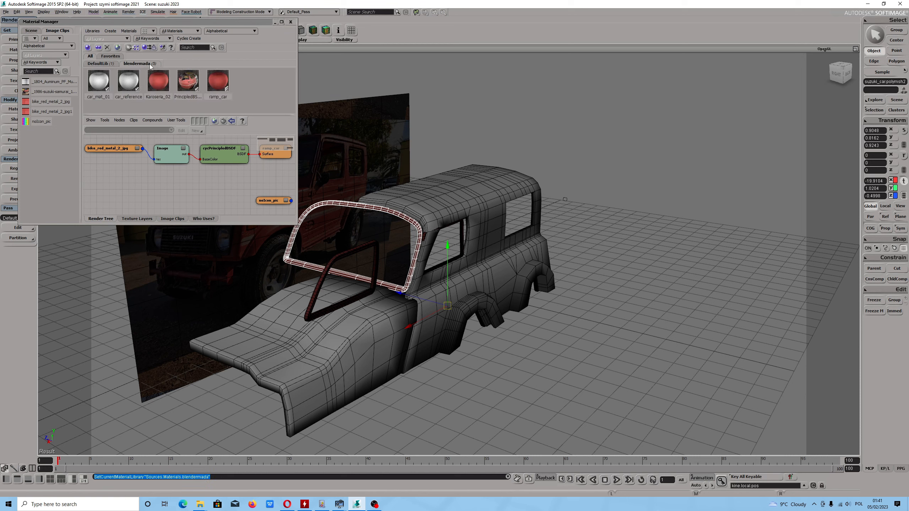
pyautogui.click(291, 22)
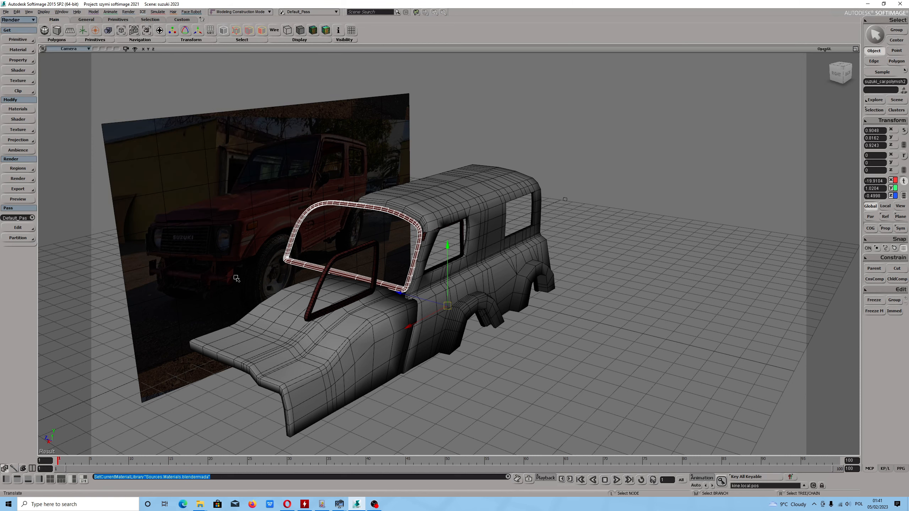
# - Switch to the Opera browser and search the web for "blendermada" in a new tab
pyautogui.click(288, 505)
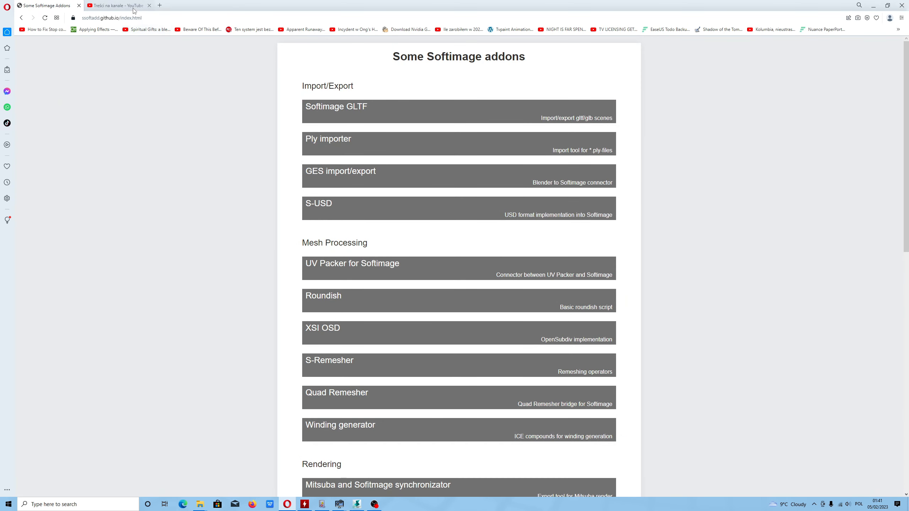
pyautogui.click(160, 5)
pyautogui.click(394, 68)
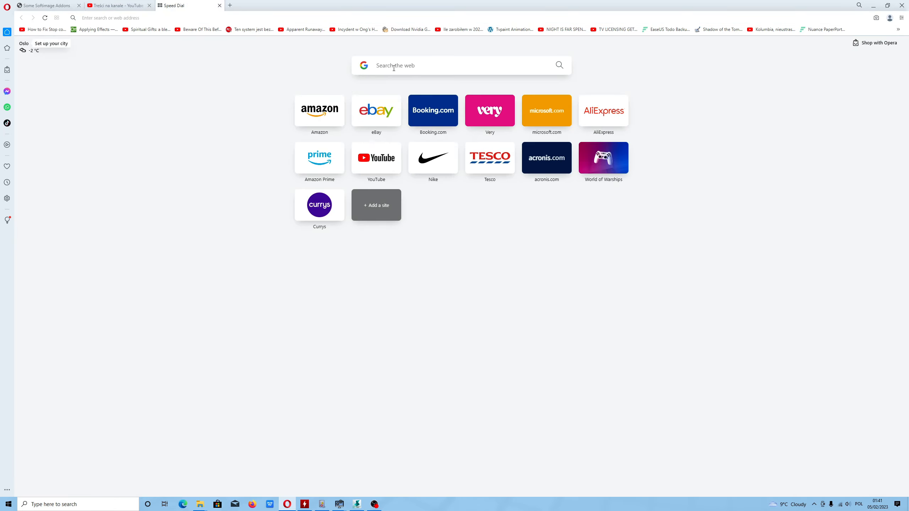
pyautogui.write('blendermada')
pyautogui.press('Return')
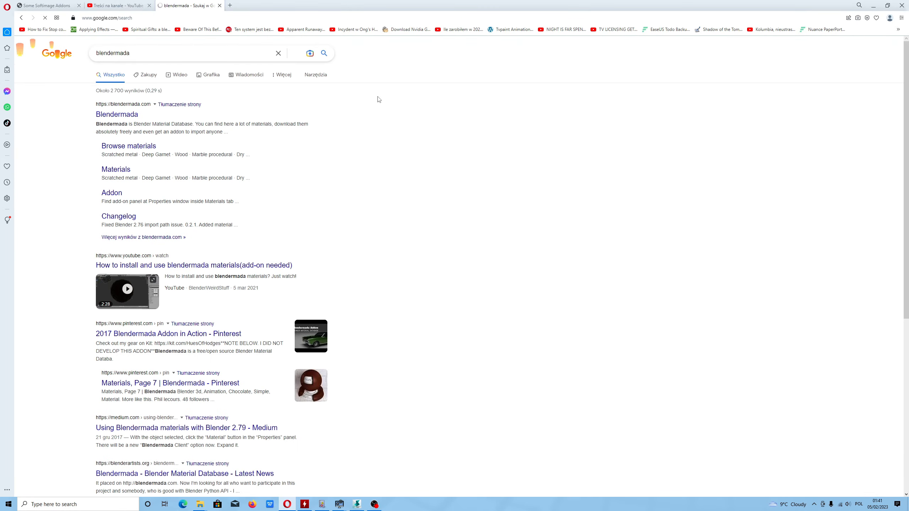
# - Return to the Softimage addons page, open Sycles shaders from the Rendering section, and look over its description
pyautogui.click(45, 5)
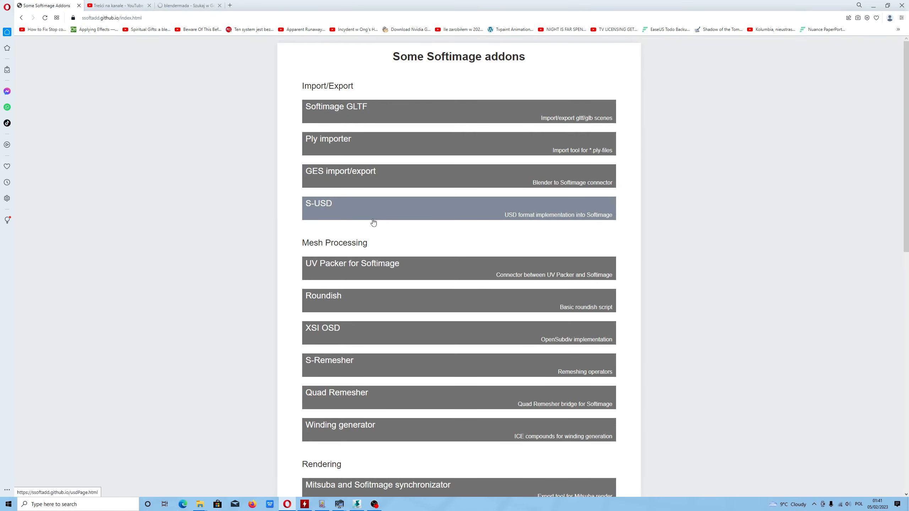
pyautogui.scroll(-4, 373, 223)
pyautogui.scroll(-2, 384, 378)
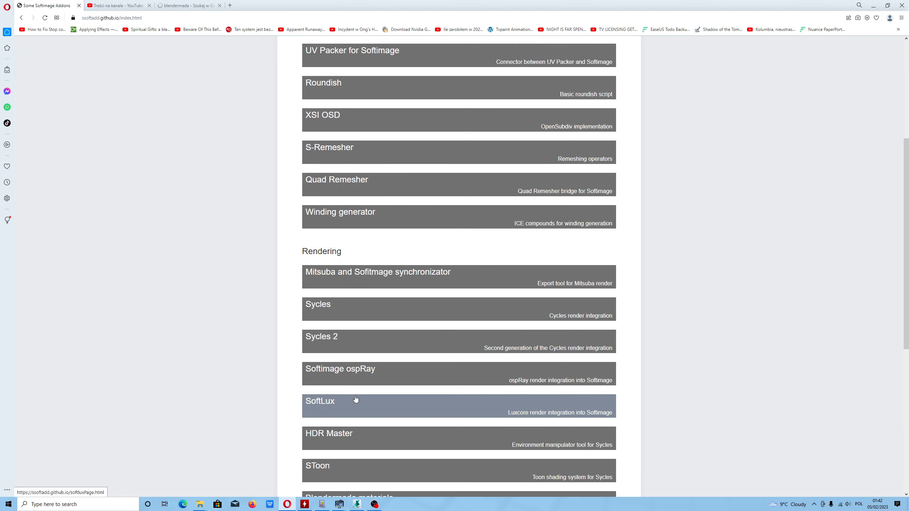
pyautogui.scroll(-3, 355, 399)
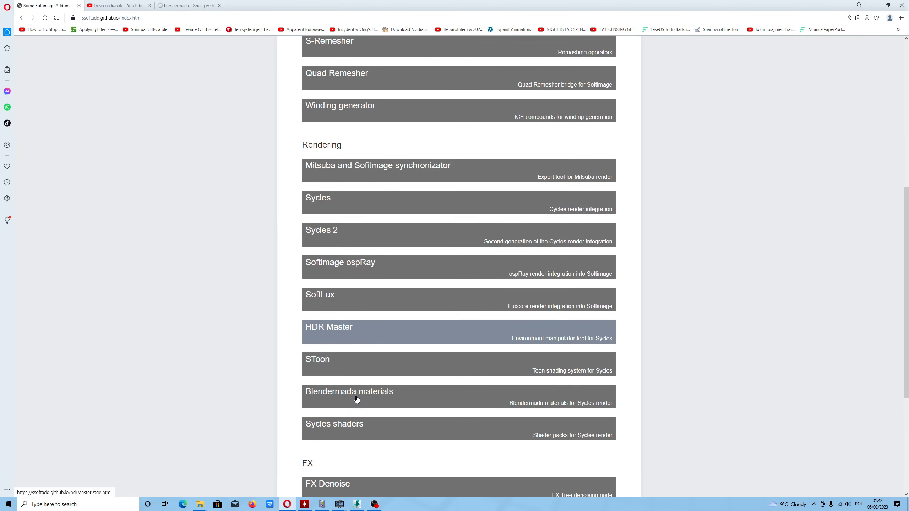
pyautogui.click(360, 429)
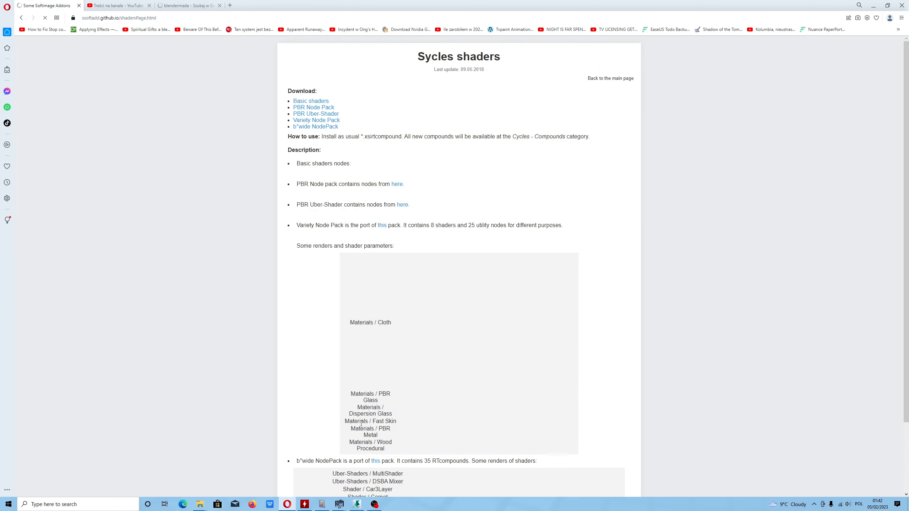
pyautogui.scroll(-2, 433, 369)
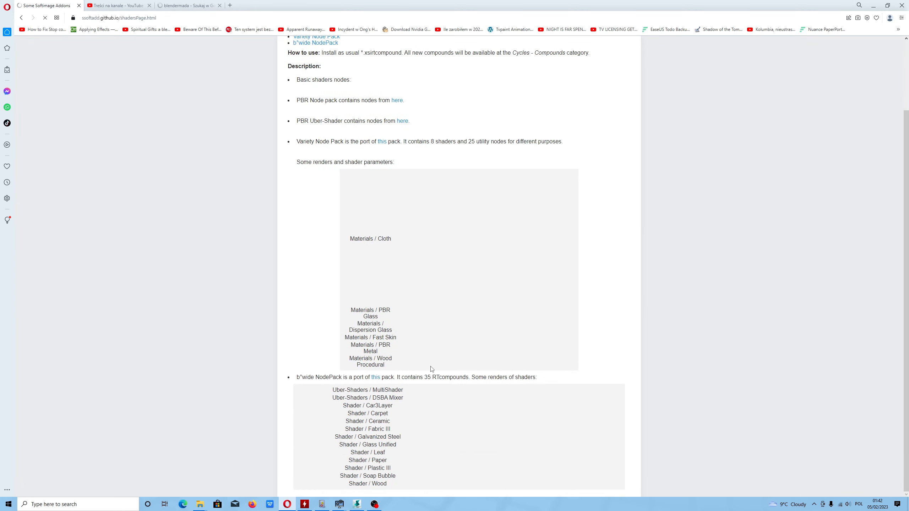
pyautogui.scroll(2, 429, 375)
pyautogui.scroll(-2, 412, 362)
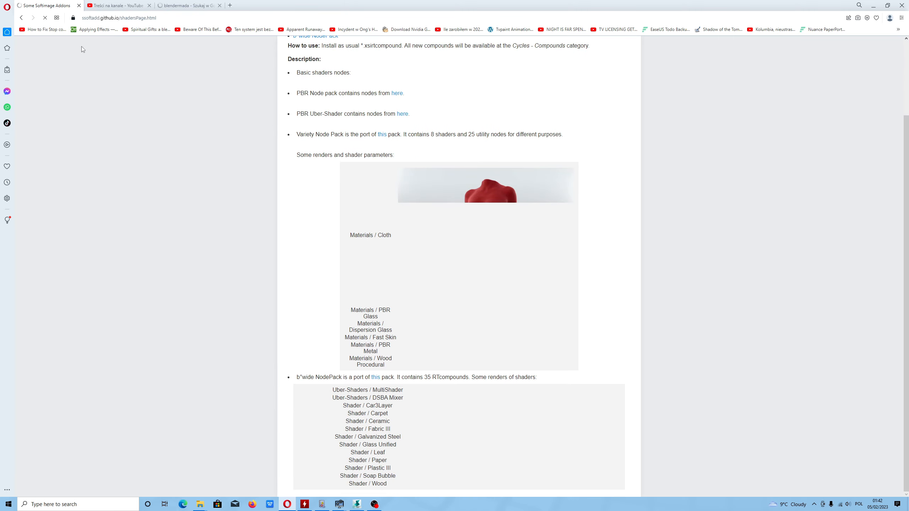
# - View the details of the uploading OBS Studio 29 video in YouTube Studio, close them, and return to the blendermada search results
pyautogui.click(122, 5)
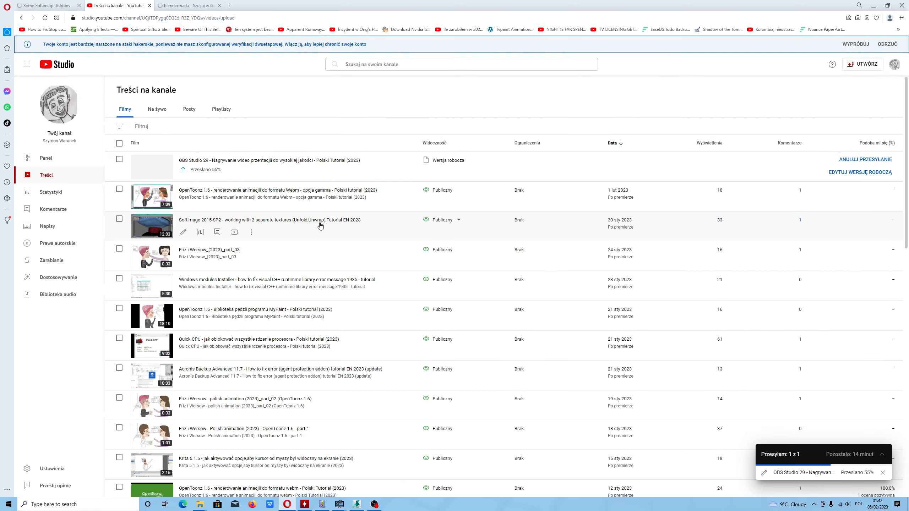
pyautogui.click(804, 473)
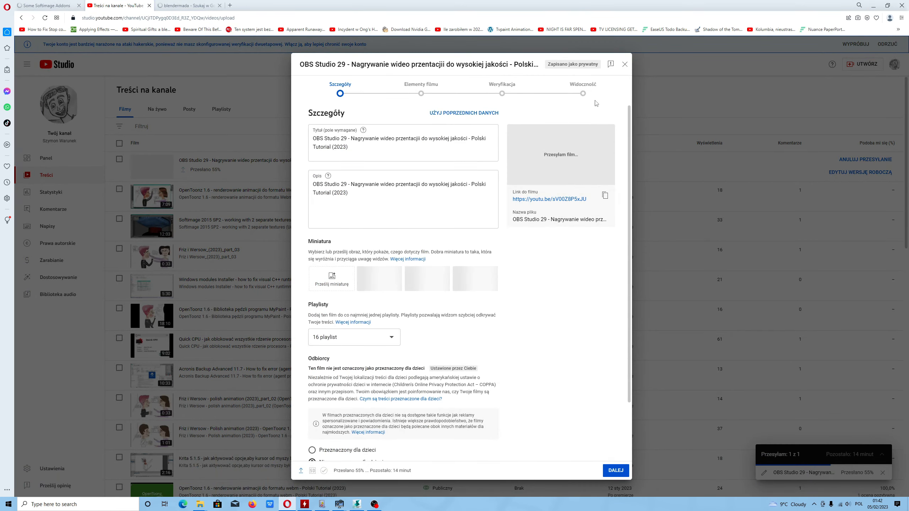
pyautogui.click(623, 63)
pyautogui.click(187, 5)
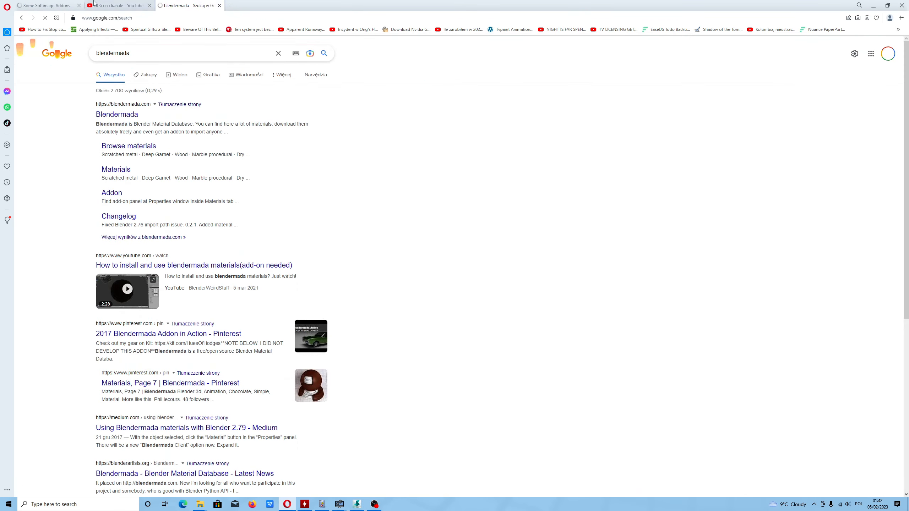
# - Examine the download list, node packs, material renders and shader parameters on the Sycles shaders page
pyautogui.click(55, 5)
pyautogui.scroll(-5, 483, 200)
pyautogui.scroll(-5, 486, 215)
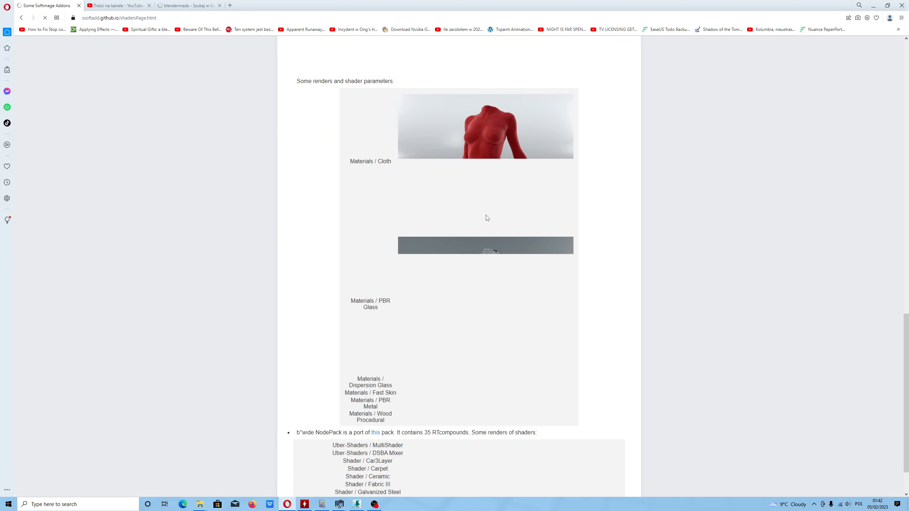
pyautogui.scroll(10, 492, 233)
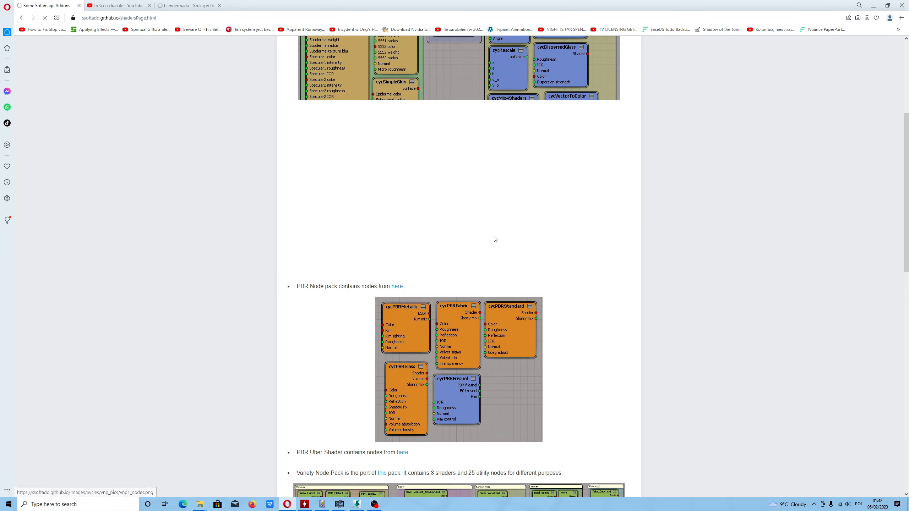
pyautogui.scroll(5, 386, 278)
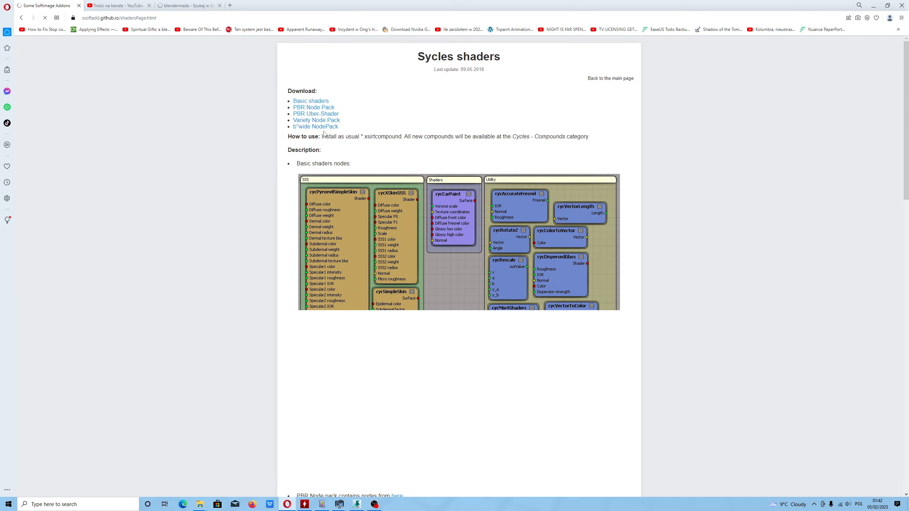
pyautogui.scroll(-15, 373, 180)
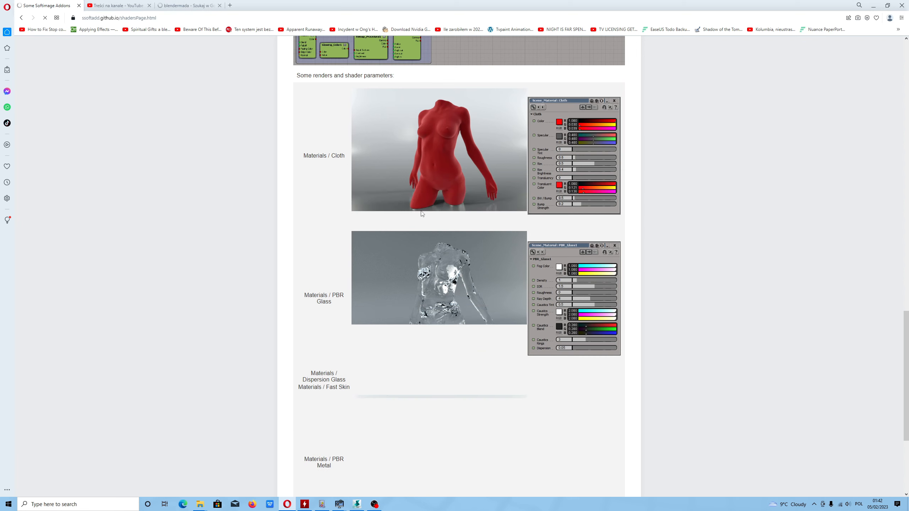
pyautogui.scroll(-3, 438, 268)
pyautogui.scroll(-3, 435, 206)
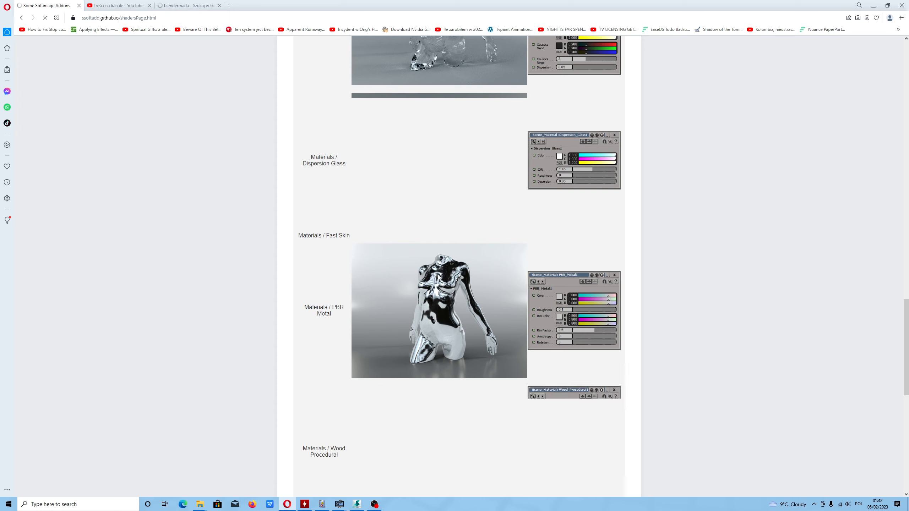
pyautogui.scroll(-3, 439, 274)
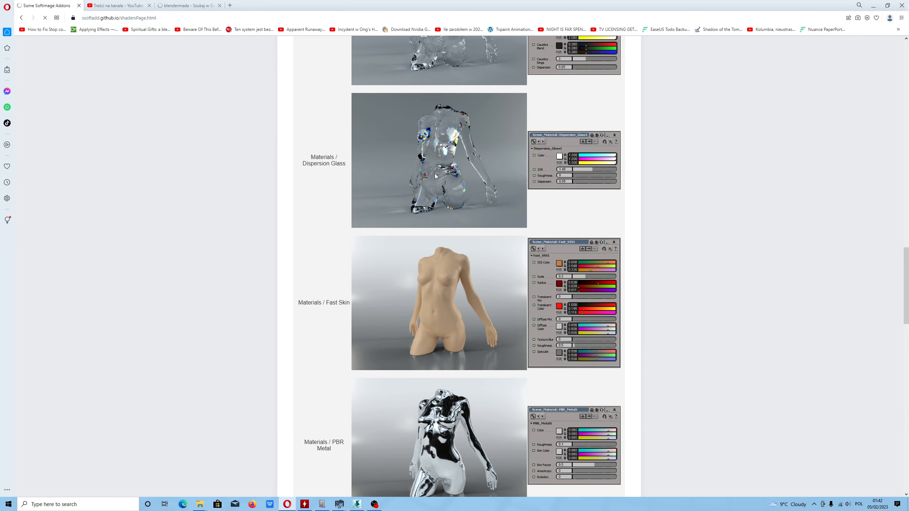
pyautogui.scroll(-3, 450, 254)
pyautogui.scroll(-14, 450, 252)
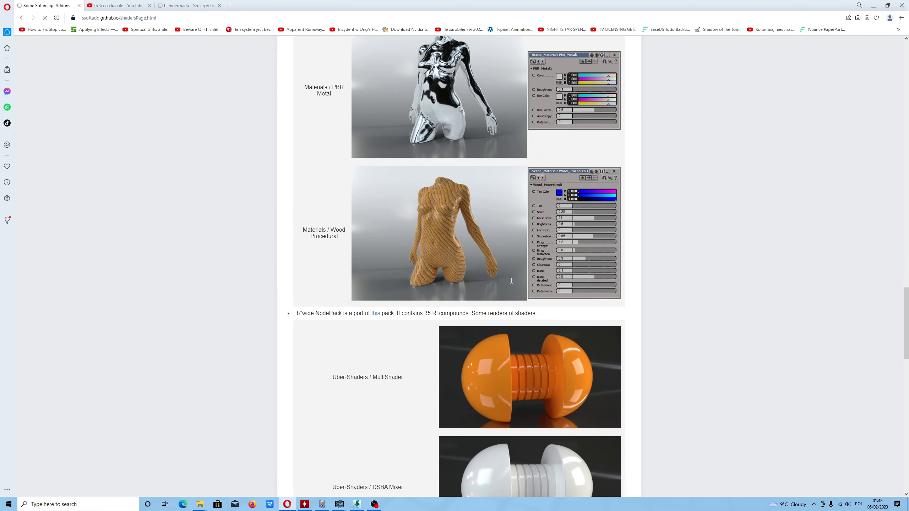
pyautogui.scroll(-17, 520, 233)
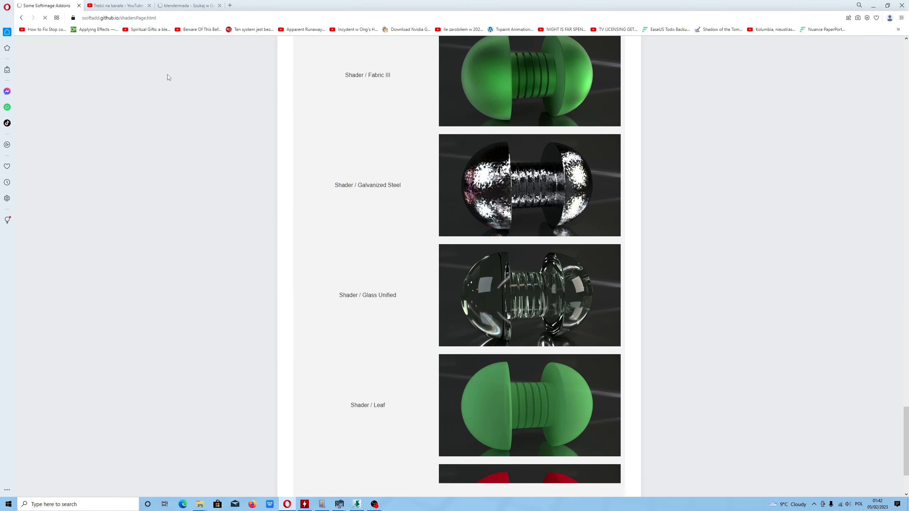
pyautogui.scroll(-9, 526, 201)
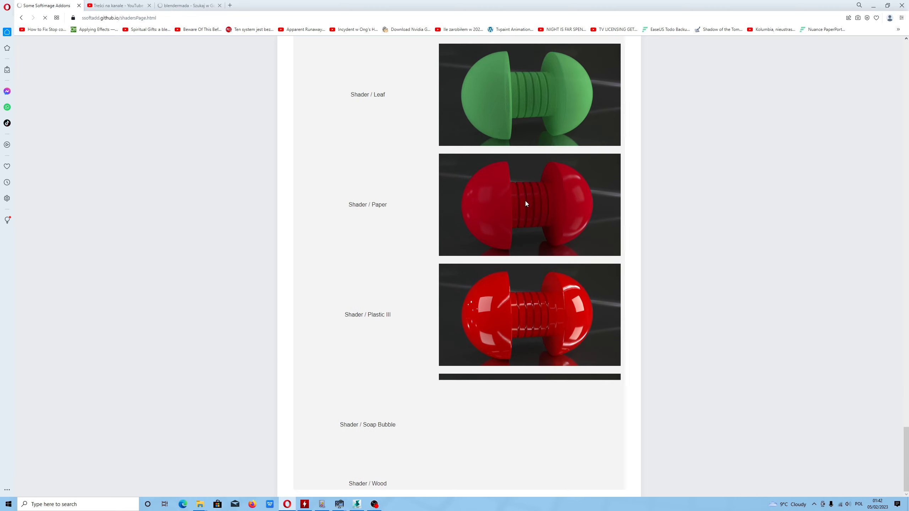
# - Return to the Softimage addons main page, open Blendermada materials from the Rendering section, and look over its description and first renders
pyautogui.click(21, 17)
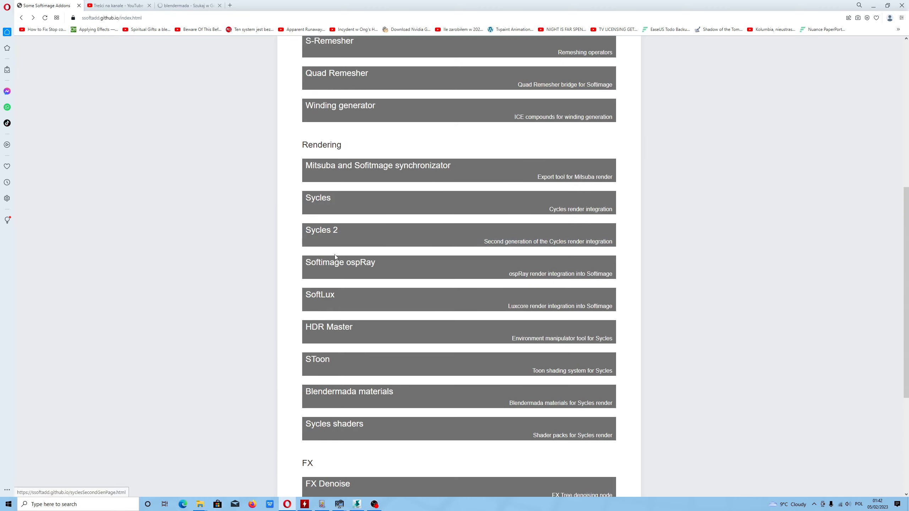
pyautogui.scroll(-3, 359, 331)
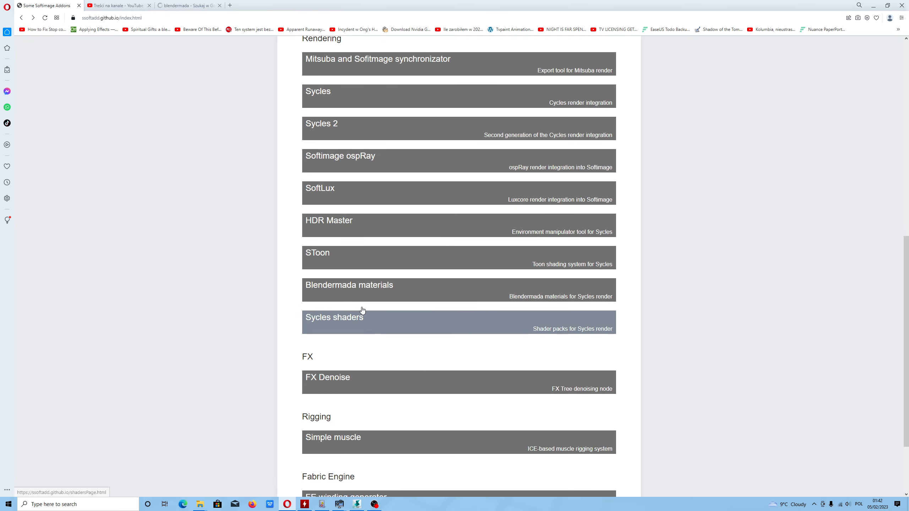
pyautogui.click(361, 290)
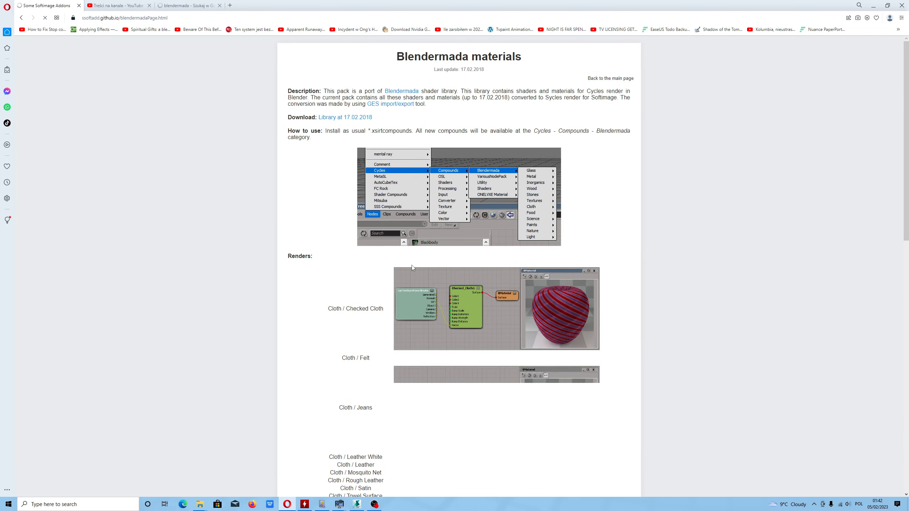
pyautogui.scroll(-10, 412, 266)
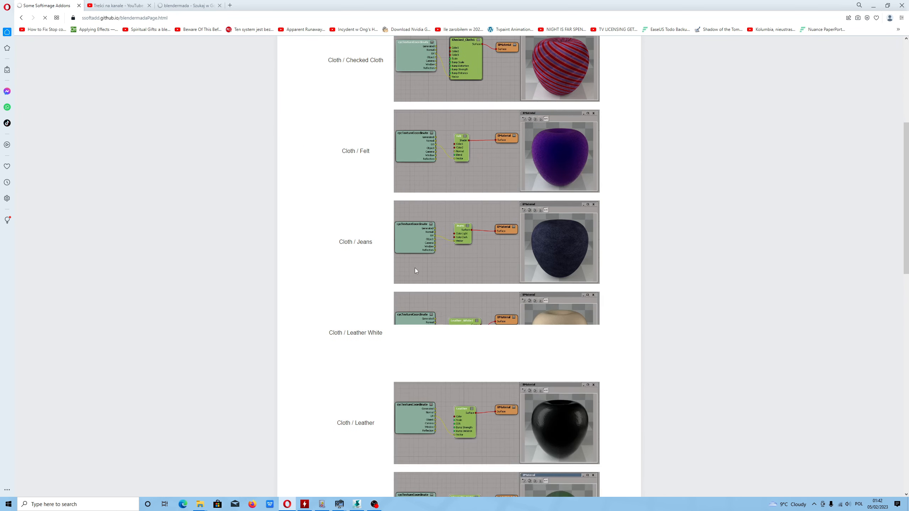
pyautogui.scroll(10, 424, 269)
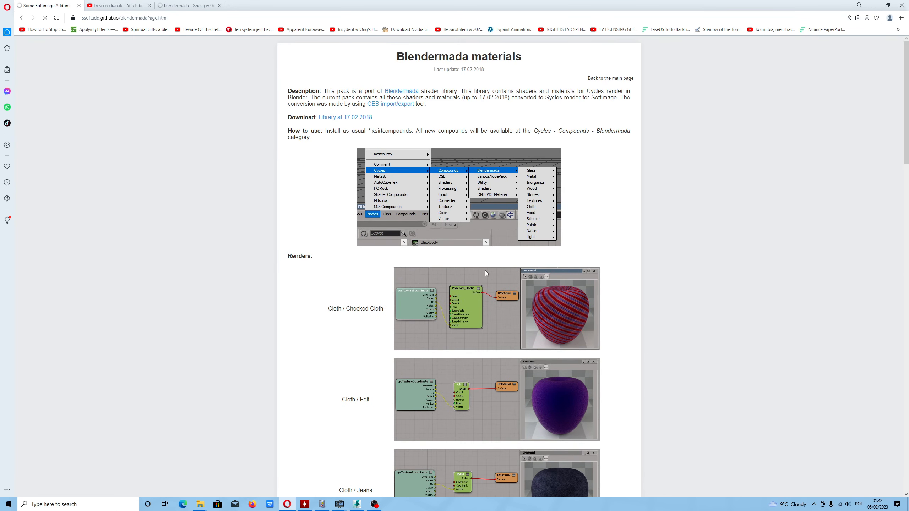
# - Examine the Cloth, Food, Glass, Inorganics and Metal material renders on the Blendermada materials page
pyautogui.scroll(-12, 483, 274)
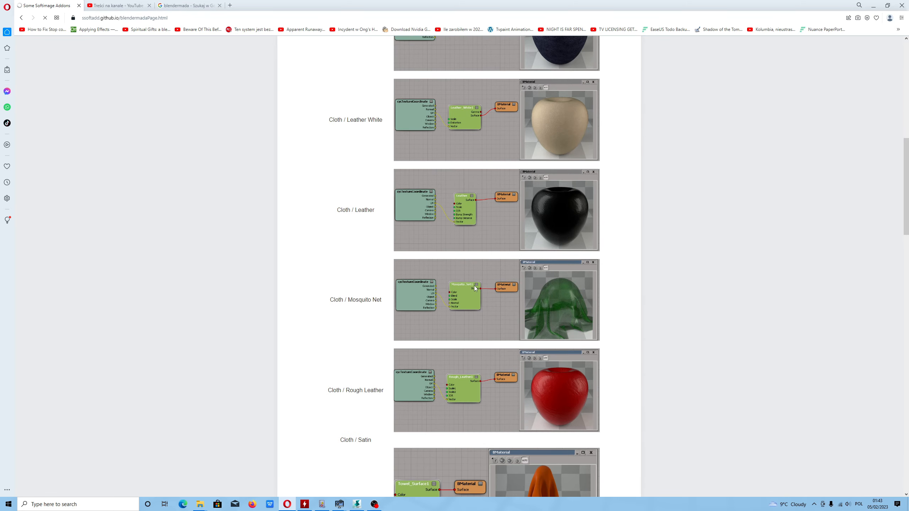
pyautogui.scroll(-15, 475, 288)
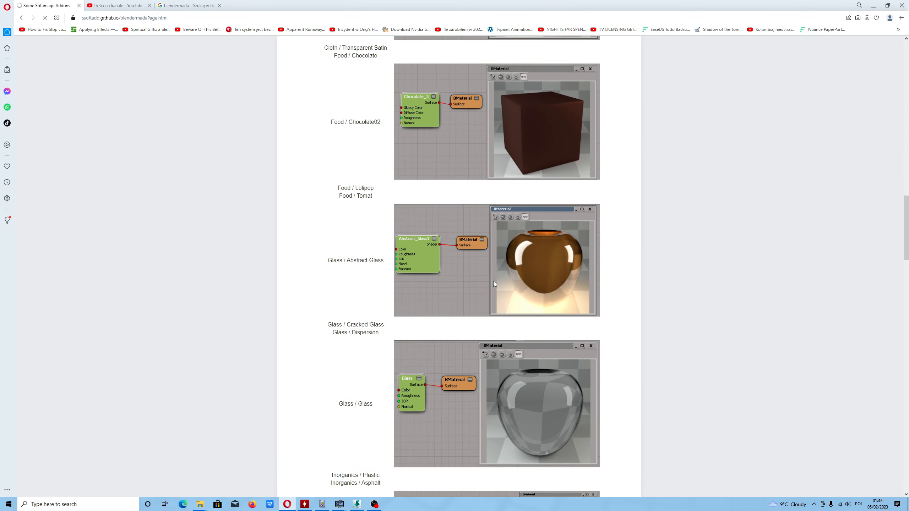
pyautogui.scroll(-15, 493, 285)
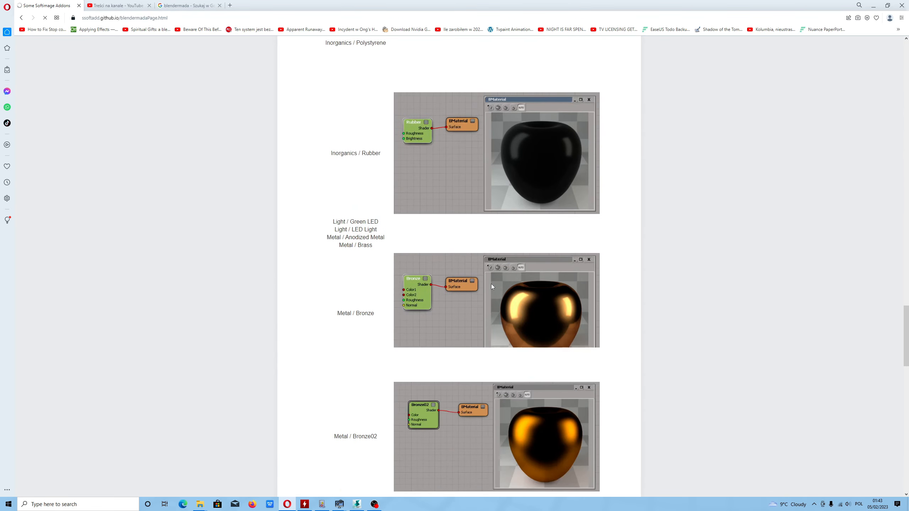
pyautogui.scroll(-15, 491, 284)
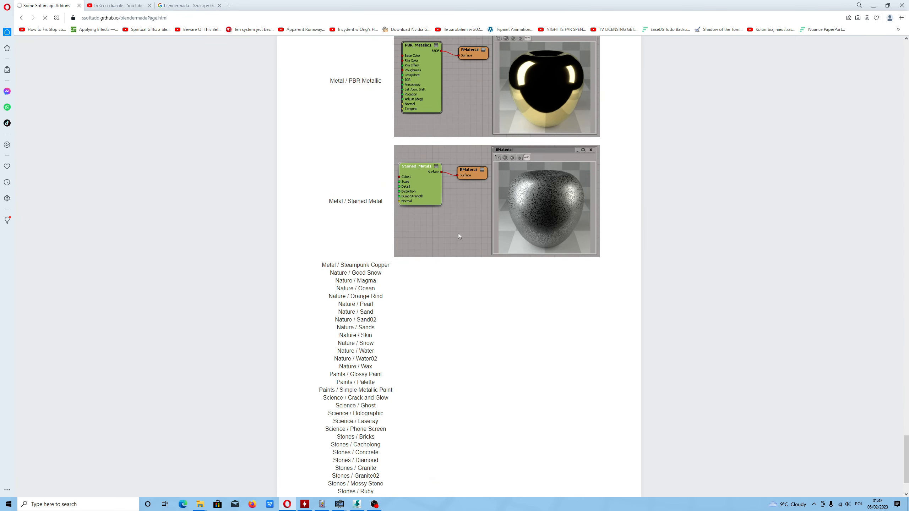
pyautogui.scroll(-2, 448, 244)
pyautogui.scroll(5, 449, 248)
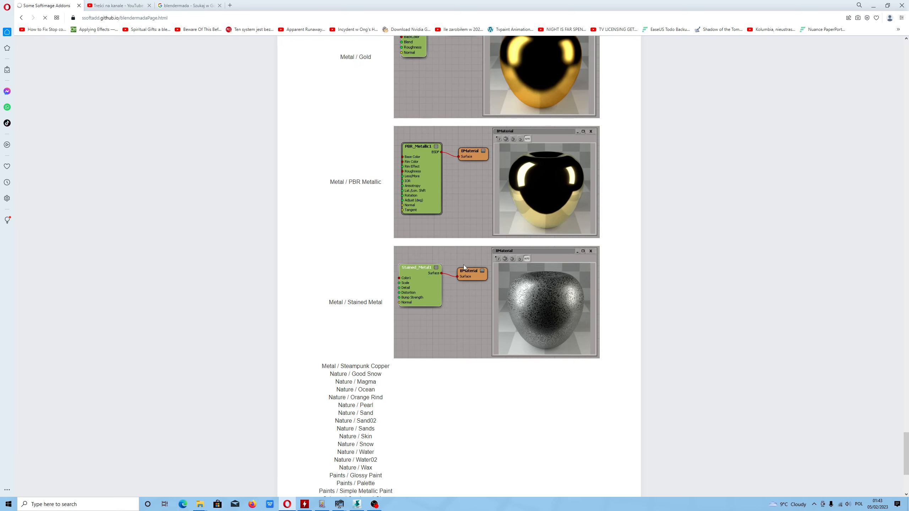
pyautogui.scroll(-5, 463, 264)
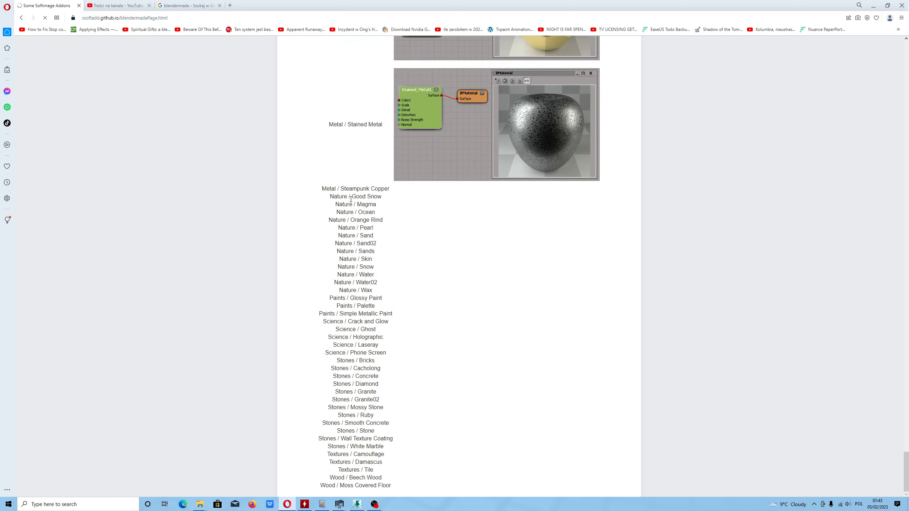
# - Examine the Nature, Paints, Science, Stones, Textures and Wood material renders through to the end of the Blendermada list
pyautogui.scroll(-5, 423, 205)
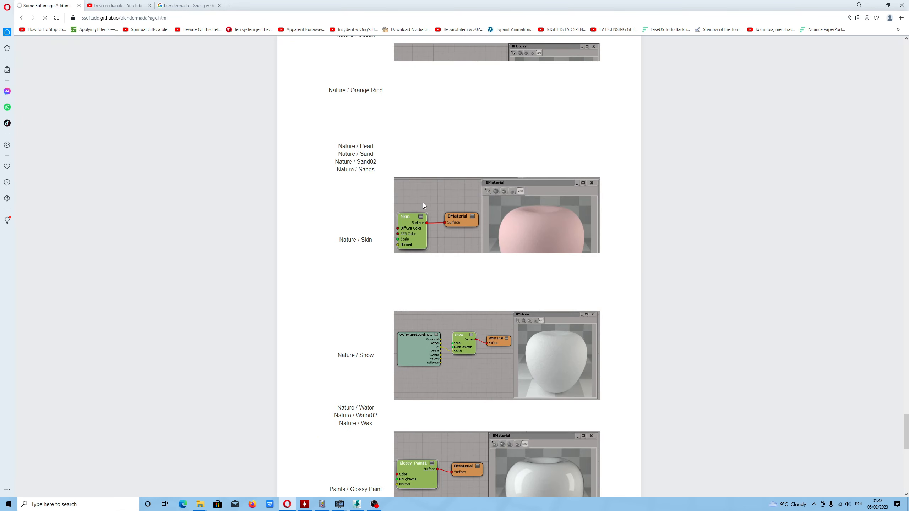
pyautogui.scroll(-4, 423, 206)
pyautogui.scroll(-5, 423, 215)
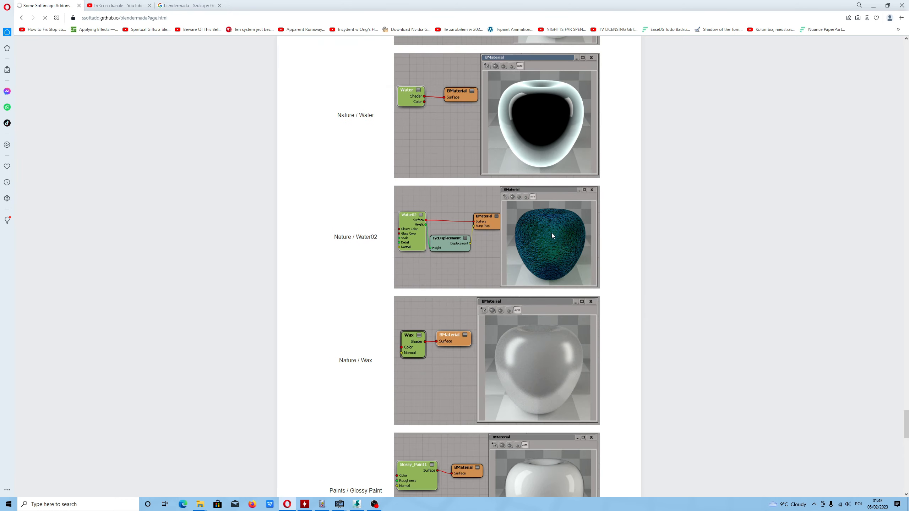
pyautogui.scroll(-14, 551, 233)
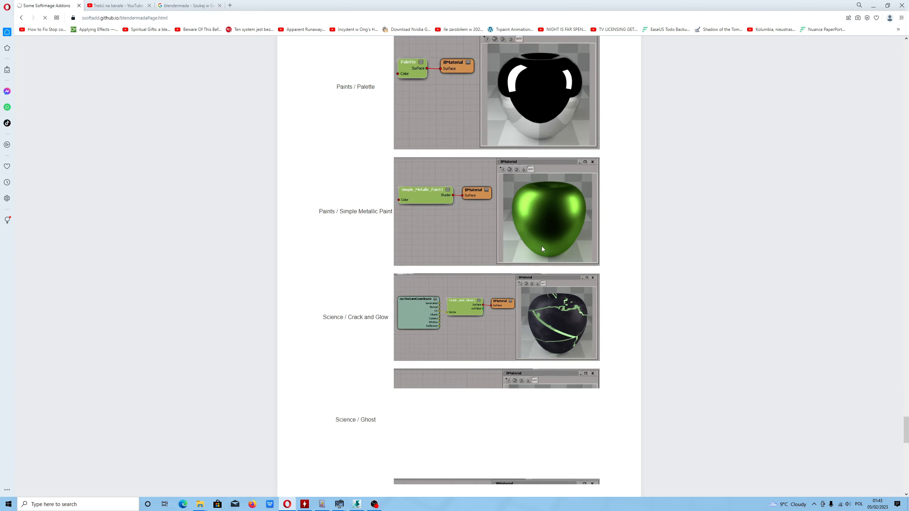
pyautogui.scroll(-10, 542, 247)
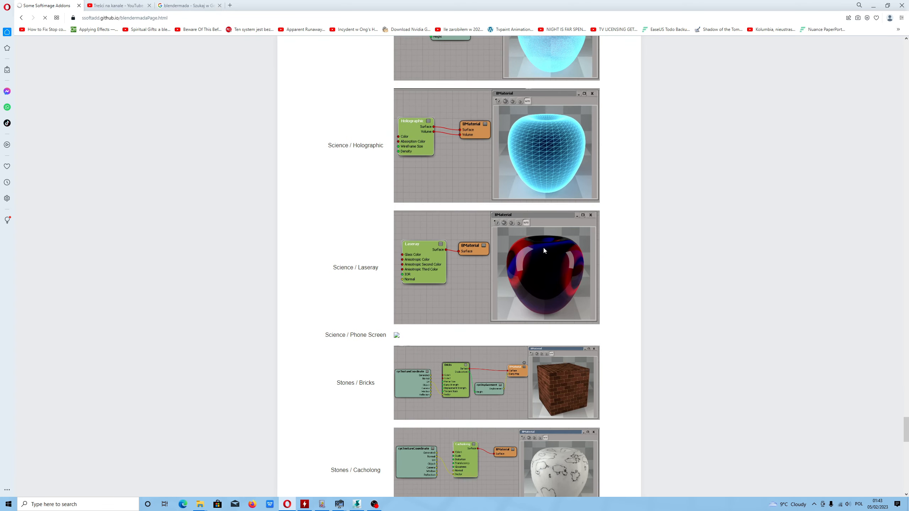
pyautogui.scroll(-3, 542, 247)
pyautogui.scroll(-7, 544, 249)
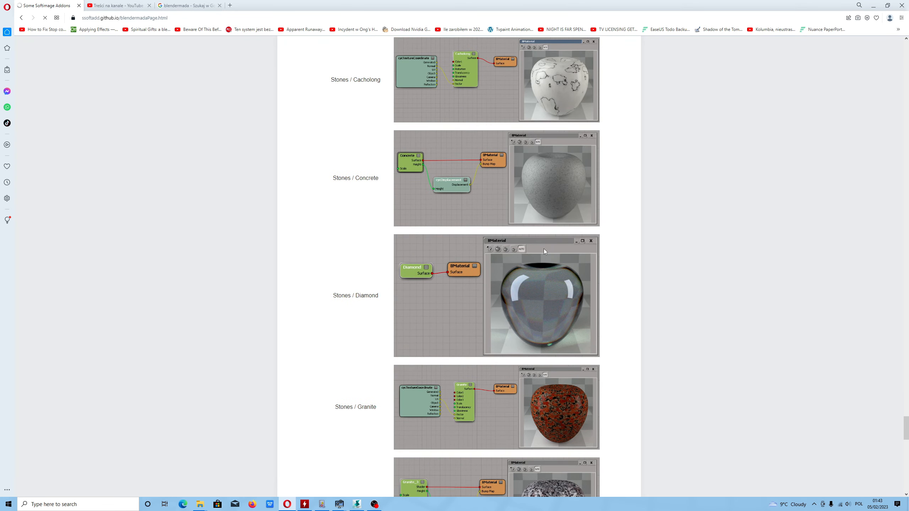
pyautogui.scroll(-13, 541, 288)
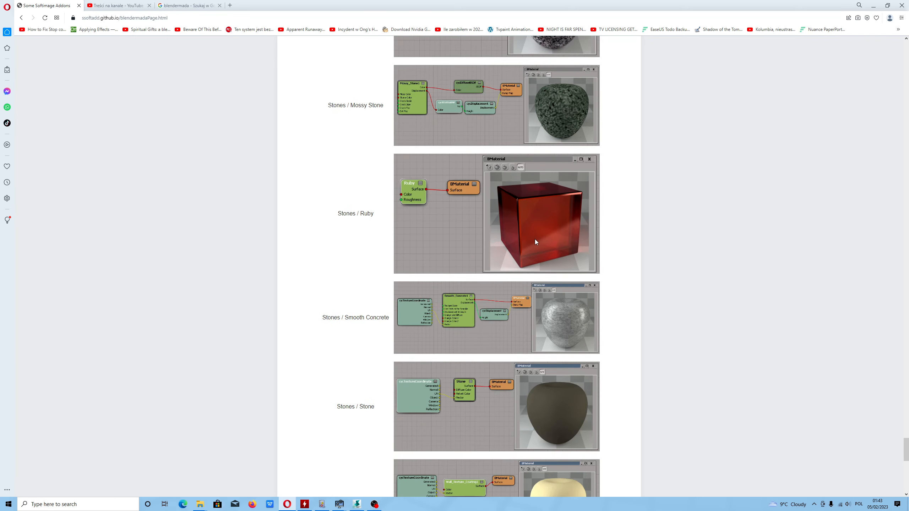
pyautogui.scroll(-5, 535, 239)
pyautogui.scroll(-8, 543, 246)
pyautogui.scroll(-3, 540, 259)
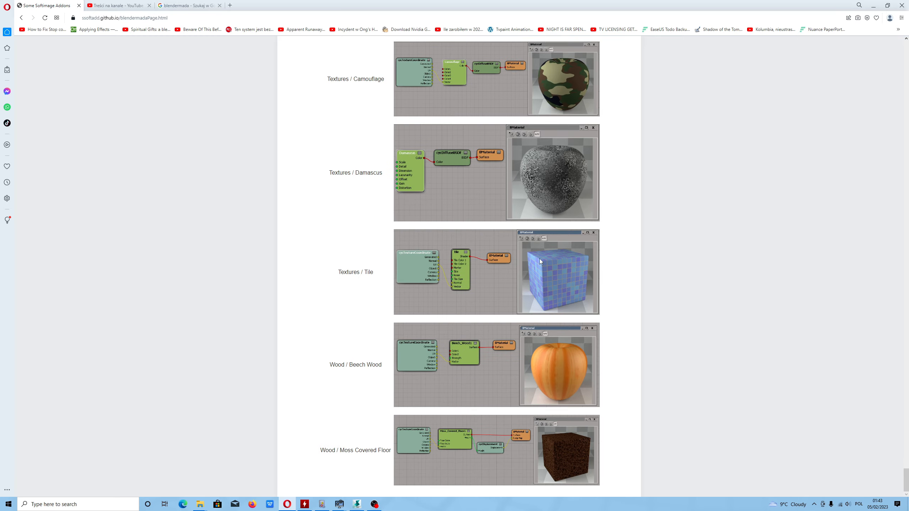
# - Review the Blendermada renders in reverse order, from Textures back to the Glass materials such as Dispersion and Cracked Glass
pyautogui.scroll(20, 537, 255)
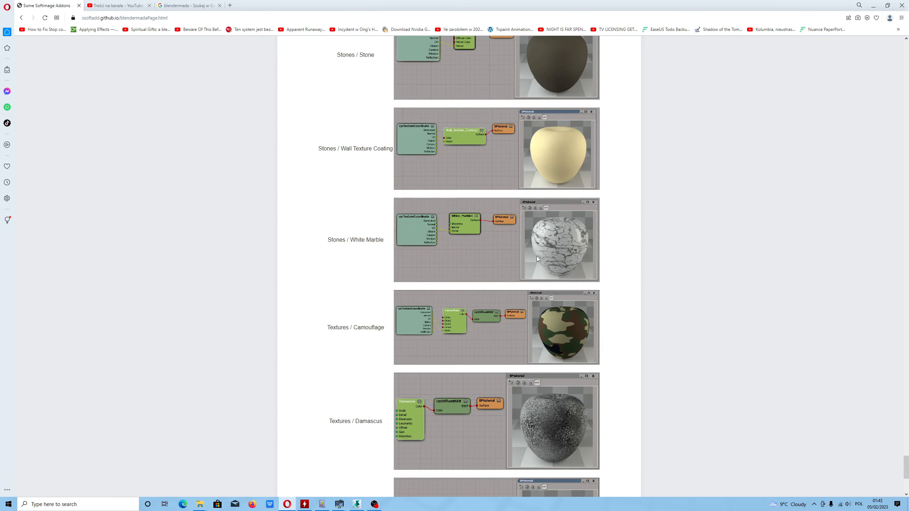
pyautogui.scroll(20, 532, 266)
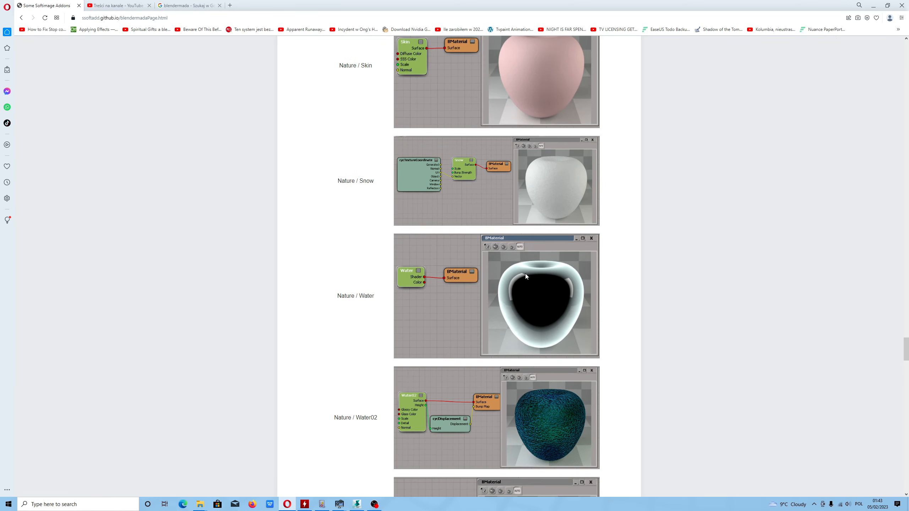
pyautogui.scroll(20, 525, 273)
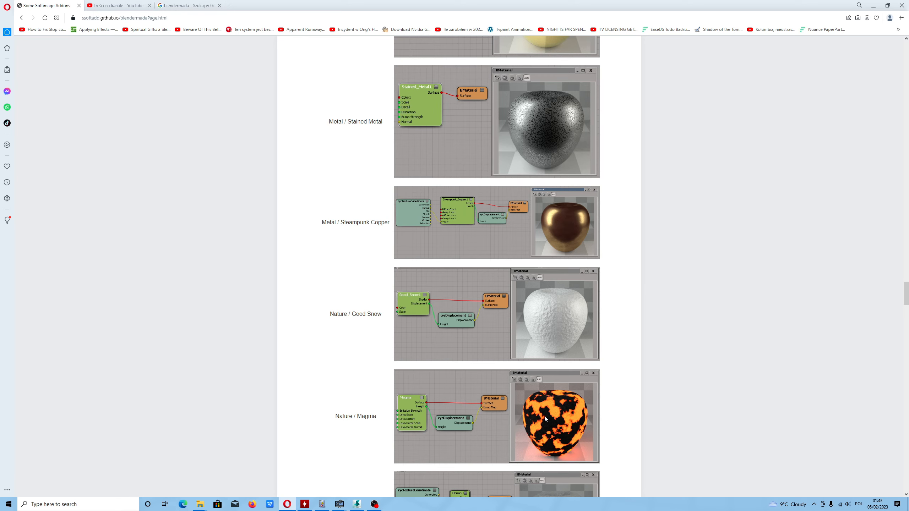
pyautogui.scroll(15, 545, 418)
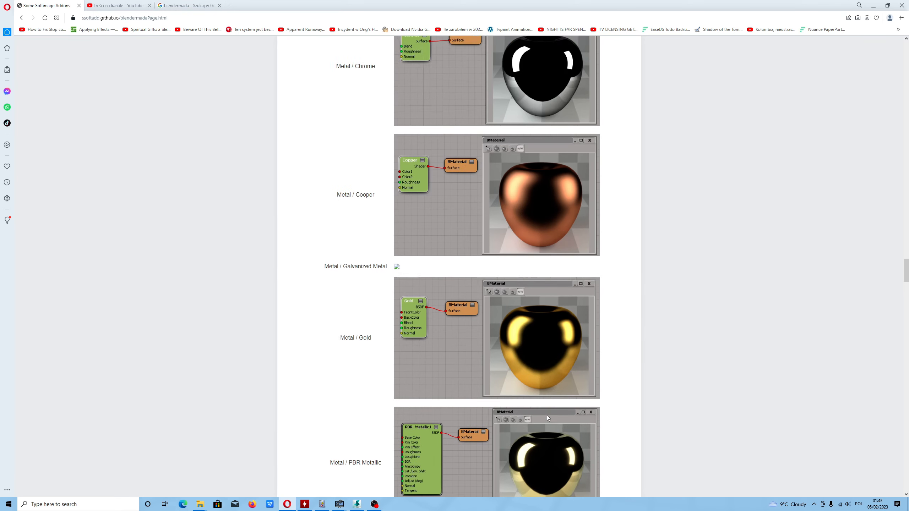
pyautogui.scroll(5, 547, 418)
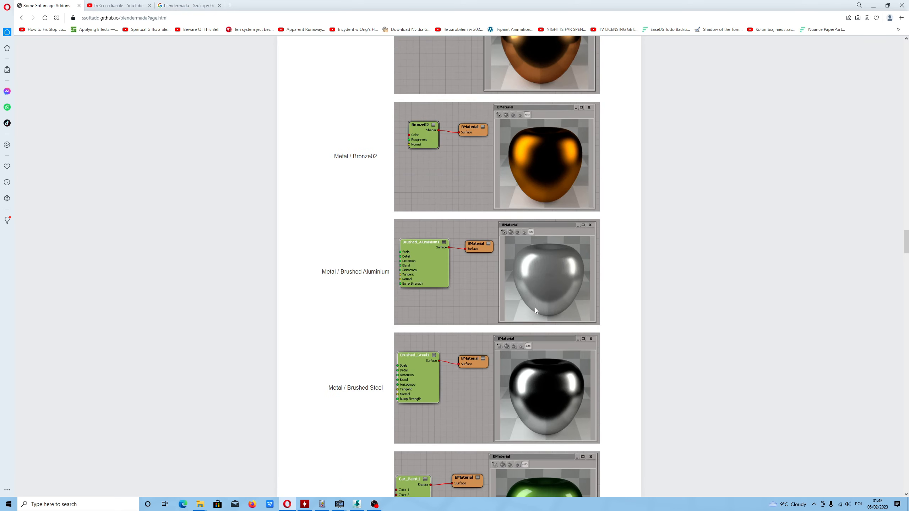
pyautogui.scroll(20, 541, 337)
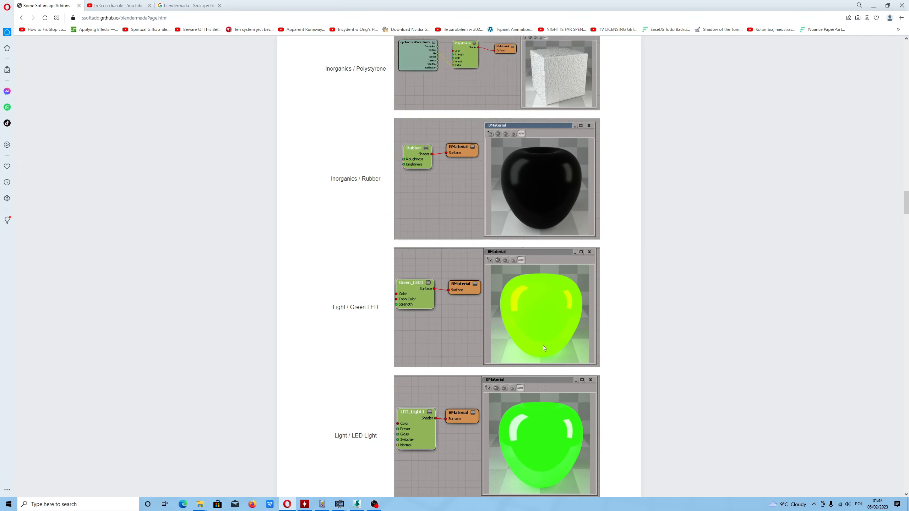
pyautogui.scroll(20, 541, 353)
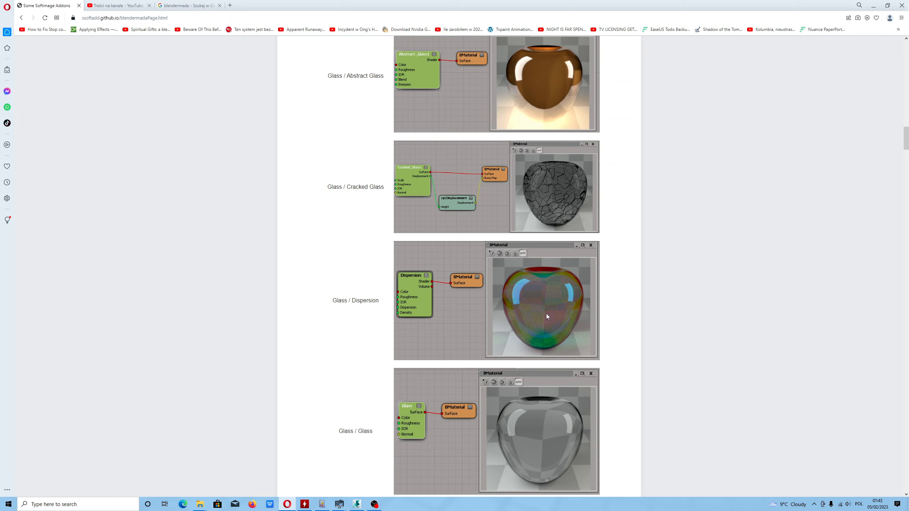
pyautogui.scroll(4, 532, 291)
pyautogui.scroll(-3, 533, 292)
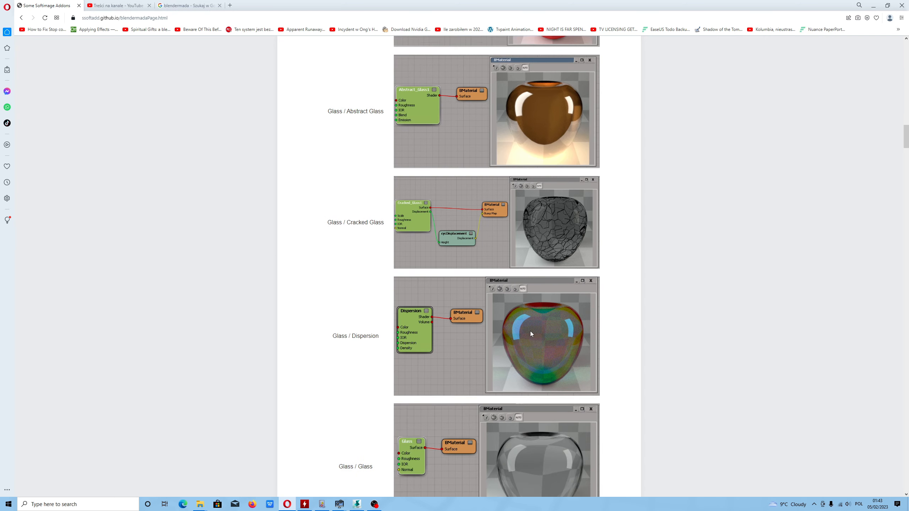
pyautogui.scroll(2, 544, 342)
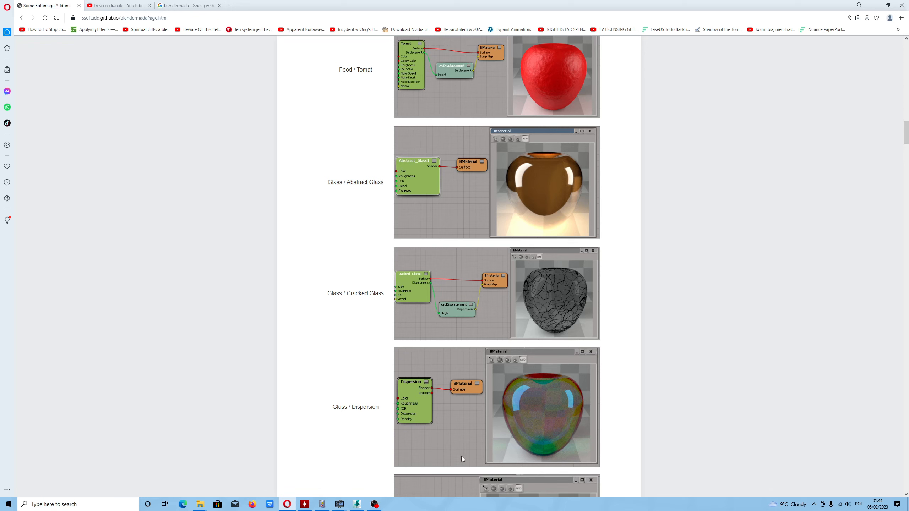
# - Switch to Softimage, select the car's hood mesh, and save the scene
pyautogui.click(357, 505)
pyautogui.click(309, 334)
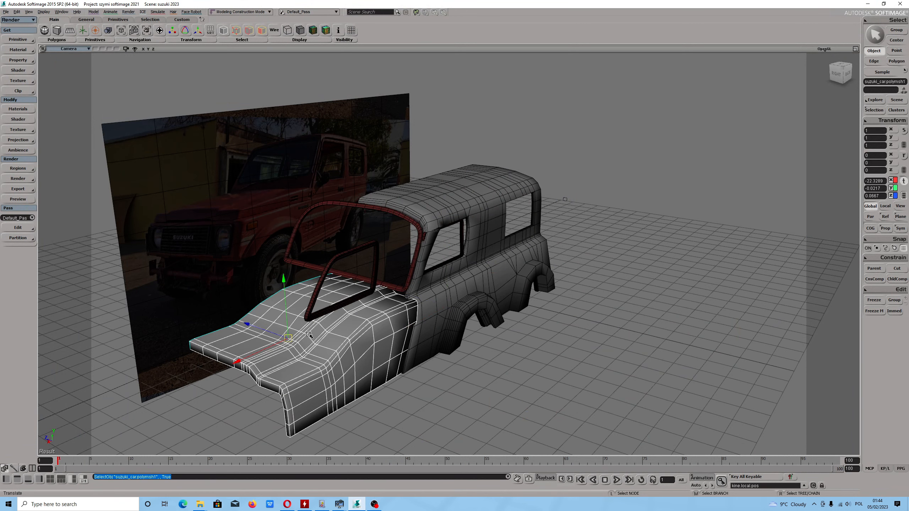
pyautogui.click(5, 11)
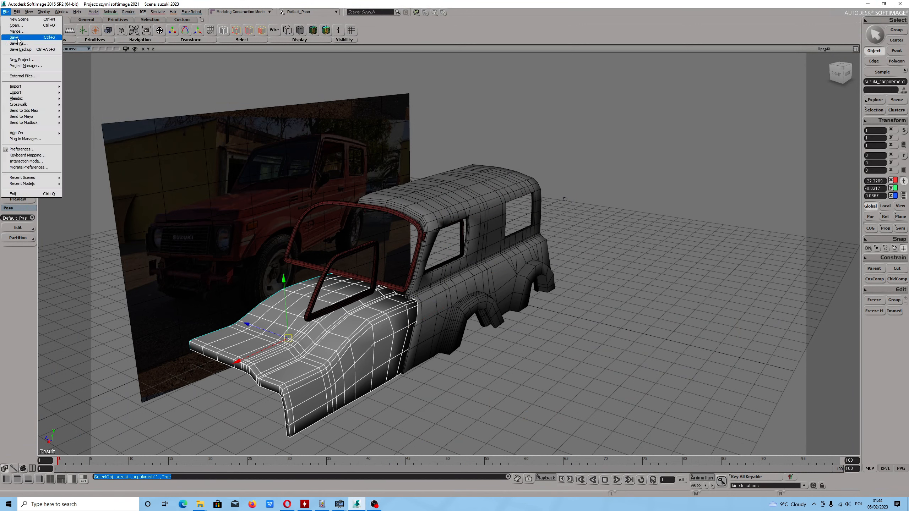
pyautogui.click(16, 37)
# - Create a new empty scene and load the saved suzuki 2023 scene from the project's Scenes folder
pyautogui.click(6, 12)
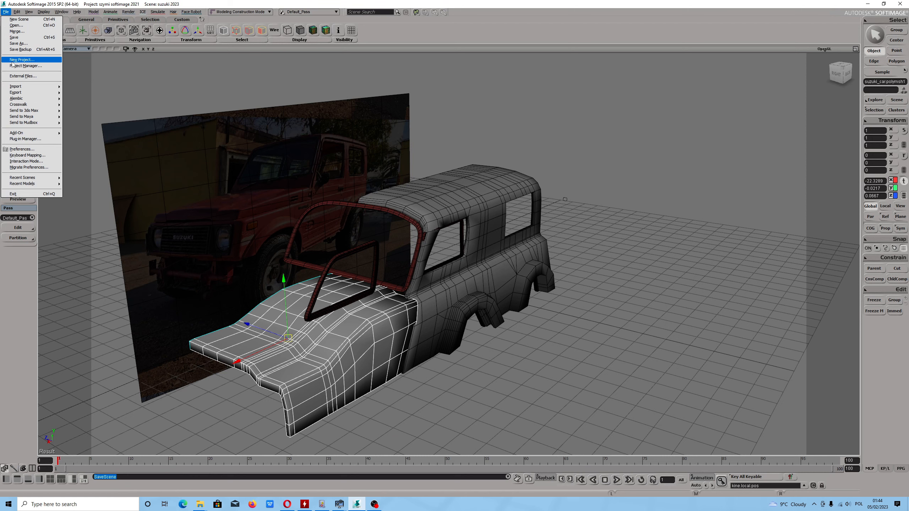
pyautogui.click(22, 19)
pyautogui.click(5, 11)
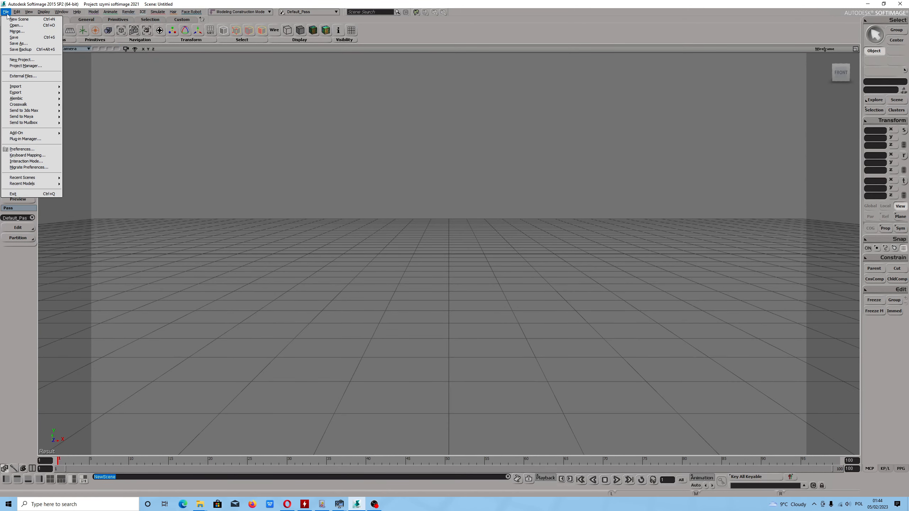
pyautogui.click(16, 25)
pyautogui.click(450, 214)
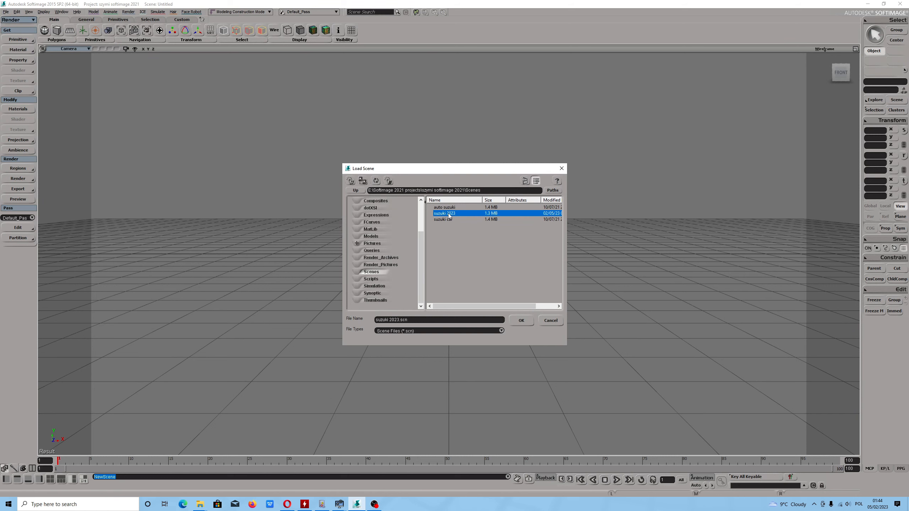
pyautogui.click(520, 320)
# - Select the car's main body mesh and open the Cycles renderer options for the render passes
pyautogui.click(458, 270)
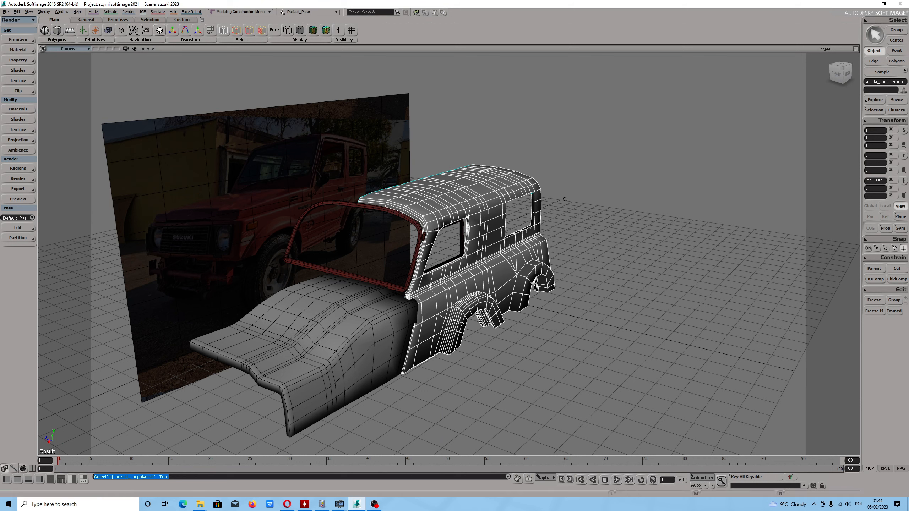
pyautogui.click(128, 11)
pyautogui.moveTo(141, 113)
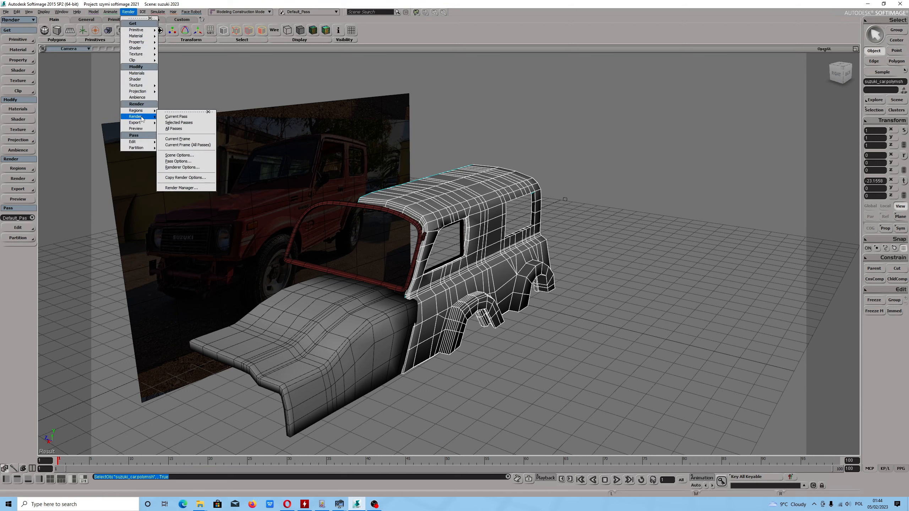
pyautogui.click(188, 167)
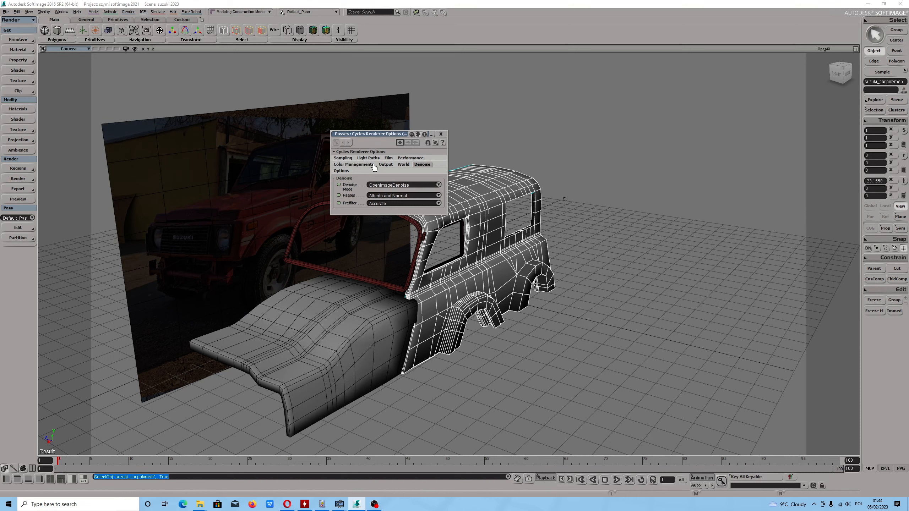
# - Close the Cycles renderer options and change the Default_Pass Main channel's output format to JPEG
pyautogui.click(441, 134)
pyautogui.click(129, 11)
pyautogui.moveTo(150, 119)
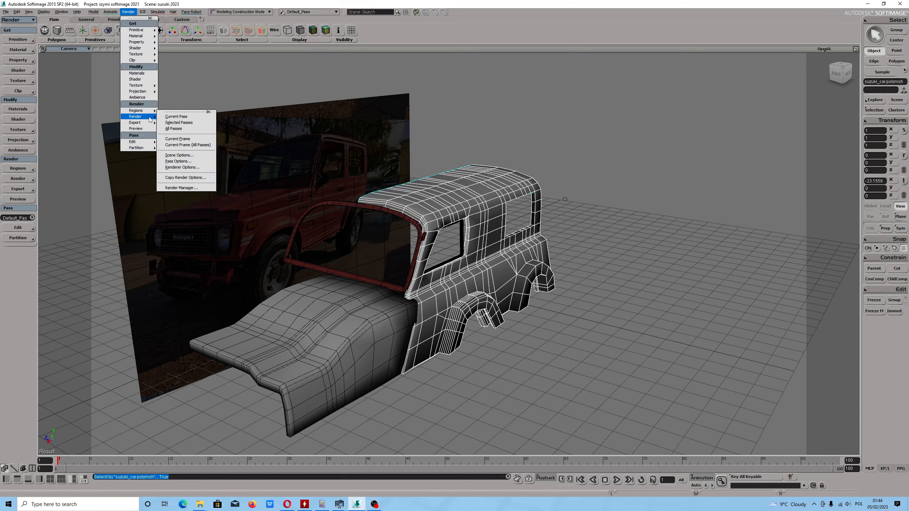
pyautogui.click(183, 163)
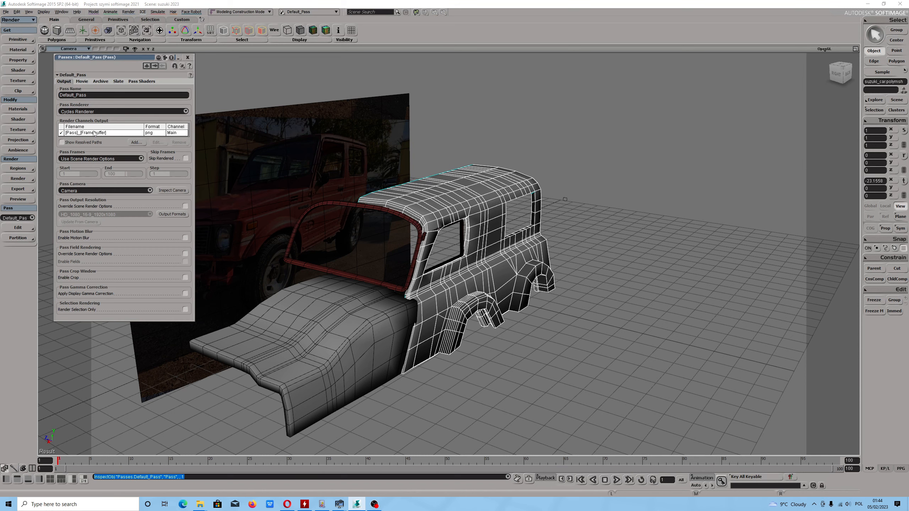
pyautogui.click(153, 133)
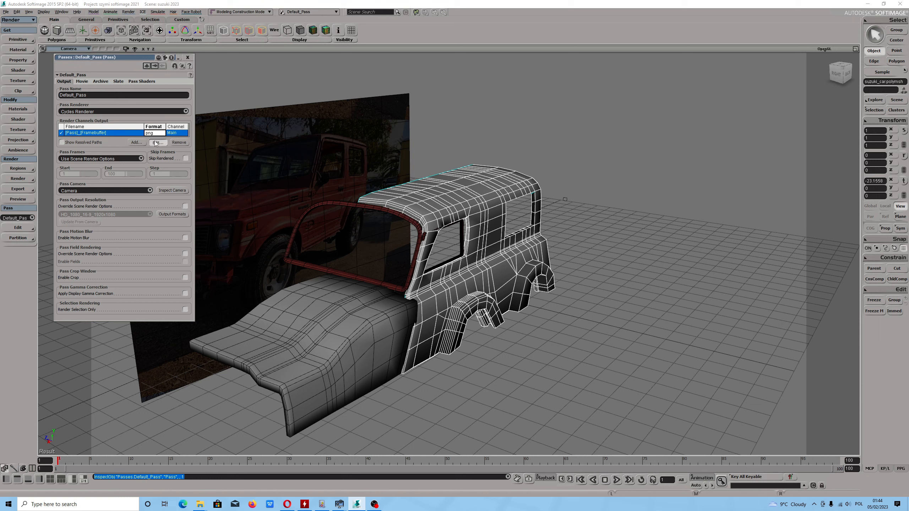
pyautogui.click(156, 142)
pyautogui.click(97, 139)
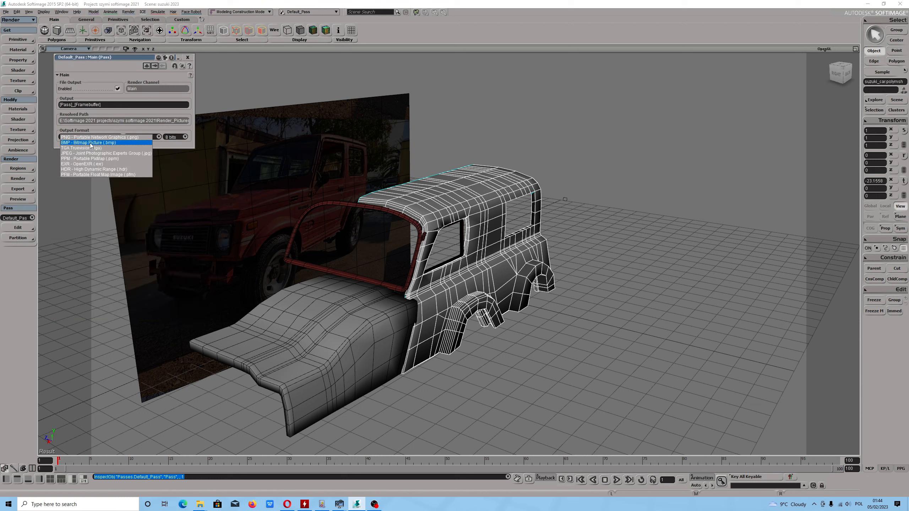
pyautogui.click(93, 153)
pyautogui.click(187, 57)
# - Reopen the Default_Pass options and set its pass frames to Use Scene Render Options
pyautogui.click(128, 12)
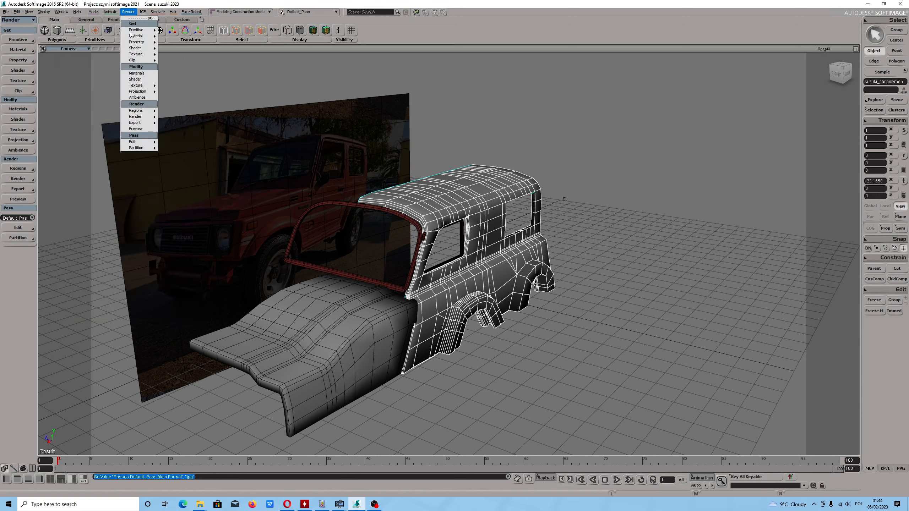
pyautogui.moveTo(137, 117)
pyautogui.click(180, 162)
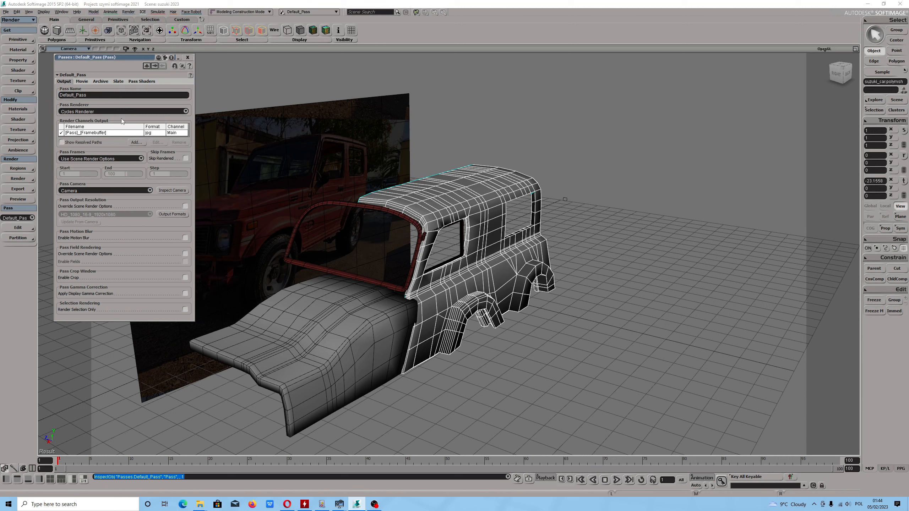
pyautogui.click(95, 159)
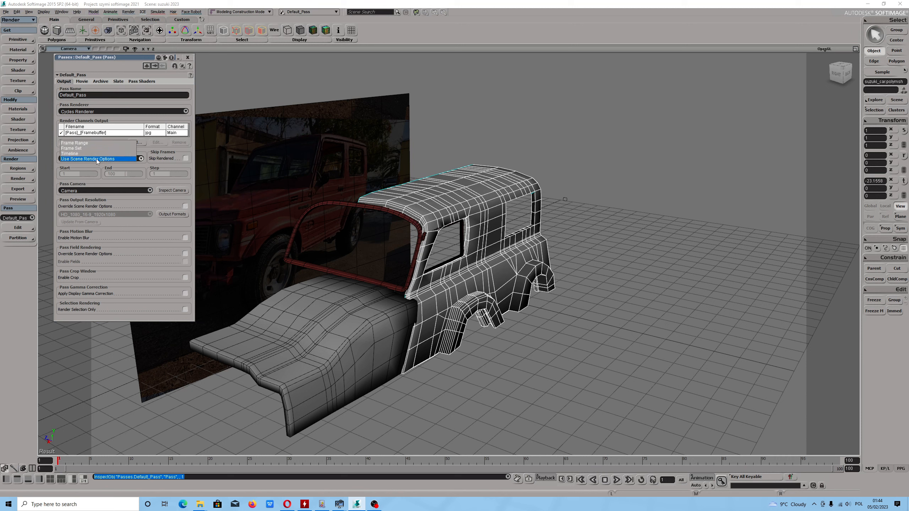
pyautogui.click(97, 159)
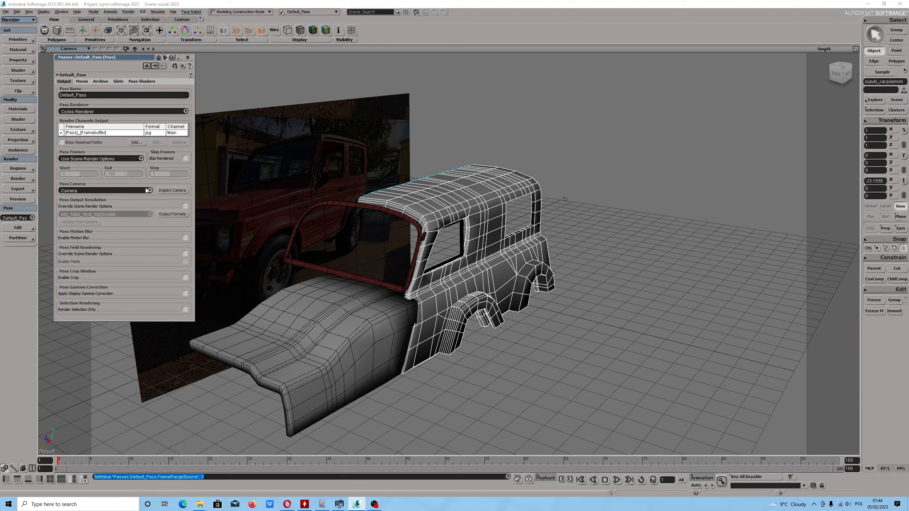
pyautogui.click(91, 134)
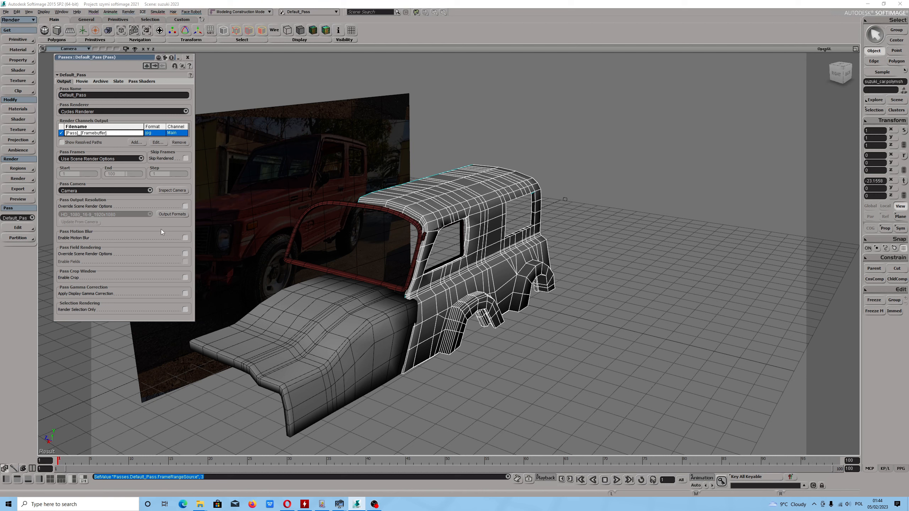
# - In the scene render options, set the frame end to 1 and the scene renderer to Cycles Renderer
pyautogui.click(129, 13)
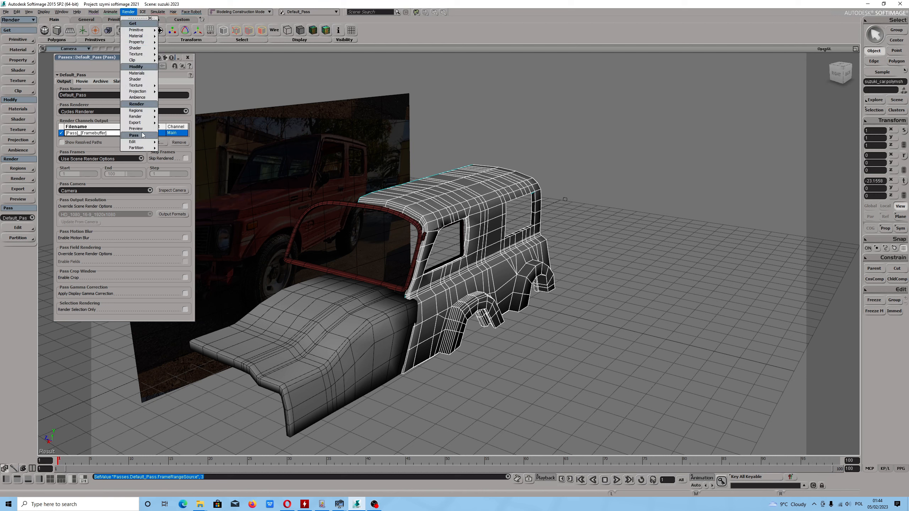
pyautogui.moveTo(138, 116)
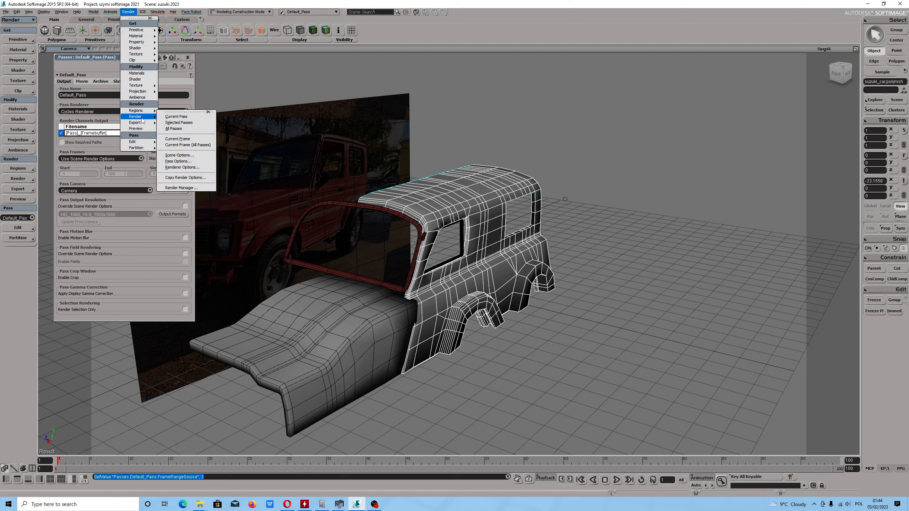
pyautogui.click(179, 155)
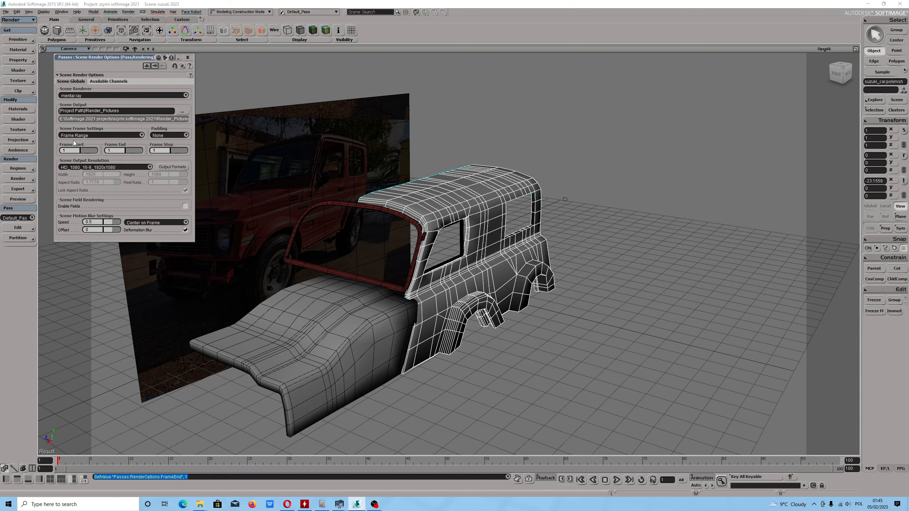
pyautogui.click(86, 96)
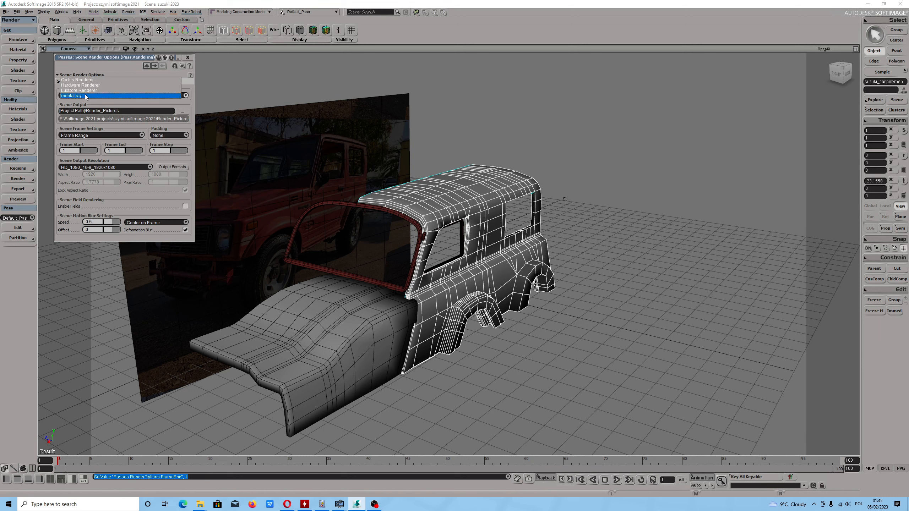
pyautogui.click(78, 80)
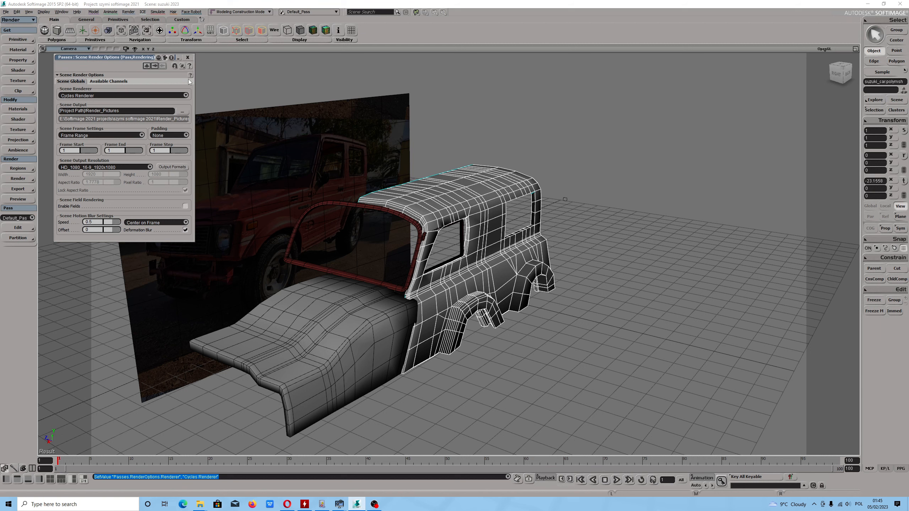
pyautogui.click(188, 57)
# - Rename the output file of the Default_Pass Main channel as car
pyautogui.click(128, 11)
pyautogui.moveTo(136, 116)
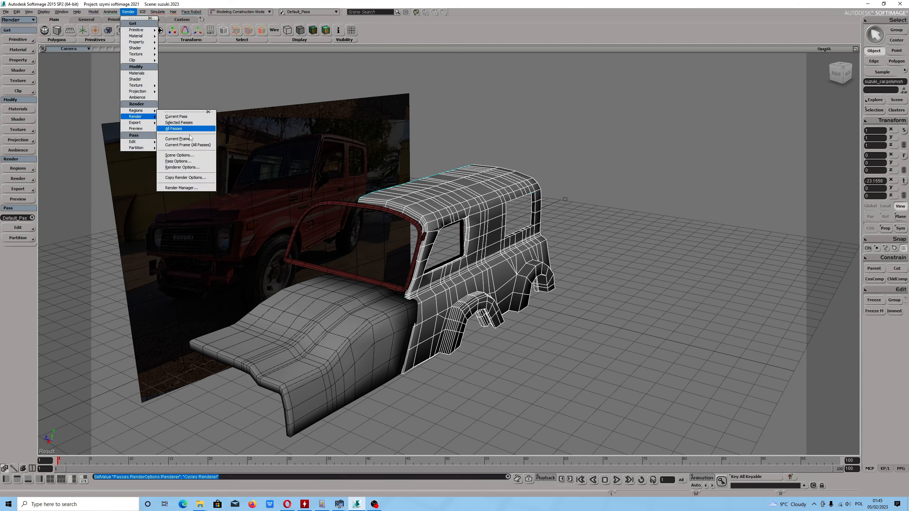
pyautogui.click(179, 161)
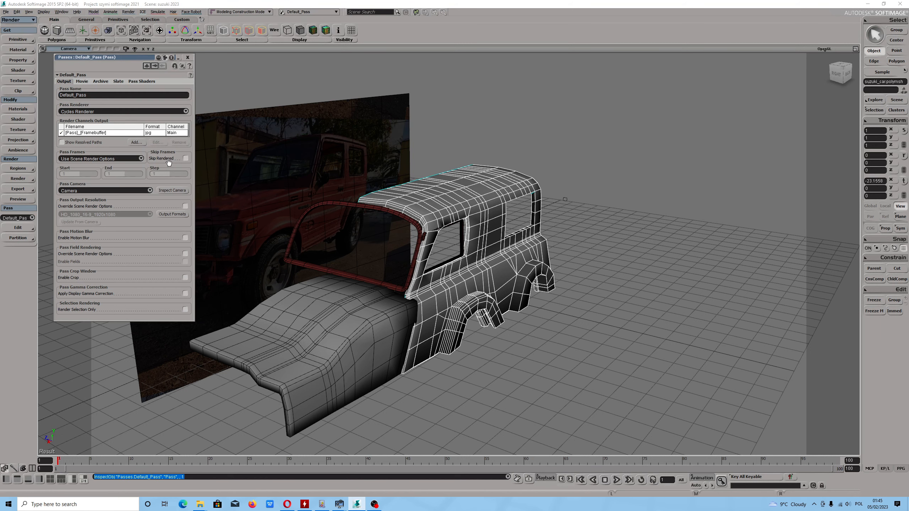
pyautogui.click(112, 133)
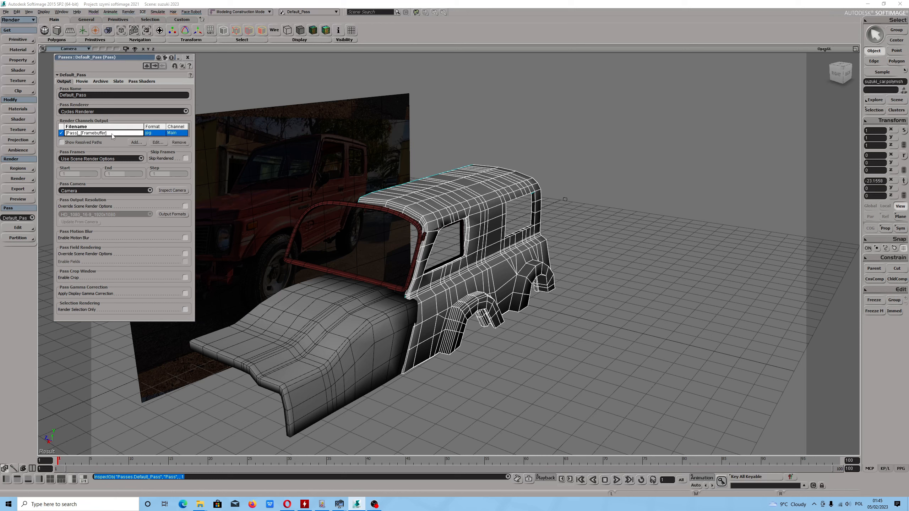
pyautogui.click(109, 133)
pyautogui.moveTo(106, 135); pyautogui.dragTo(64, 133)
pyautogui.write('c')
pyautogui.click(112, 141)
pyautogui.click(63, 143)
pyautogui.click(62, 143)
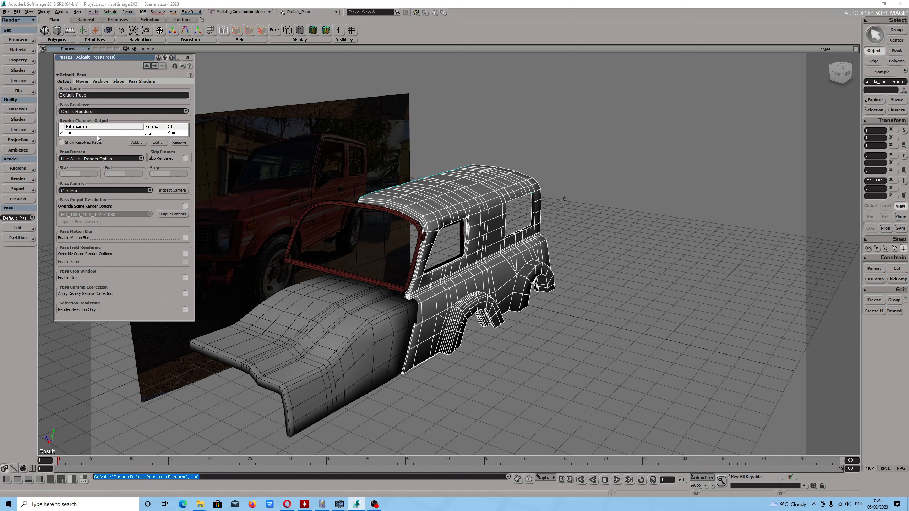
# - Check the OBS and HWMonitor windows, then return to Softimage and move the pass options window over the reference image
pyautogui.click(375, 505)
pyautogui.click(304, 505)
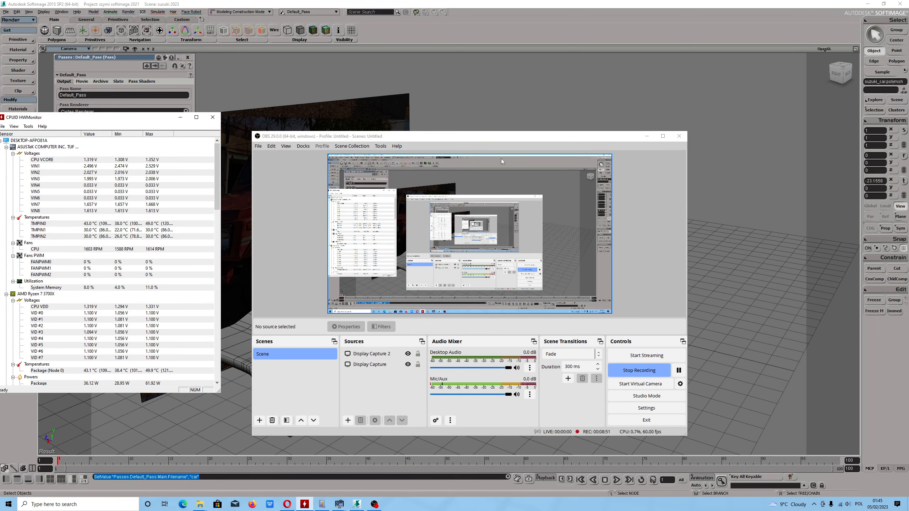
pyautogui.moveTo(501, 136); pyautogui.dragTo(652, 139)
pyautogui.moveTo(131, 59); pyautogui.dragTo(294, 58)
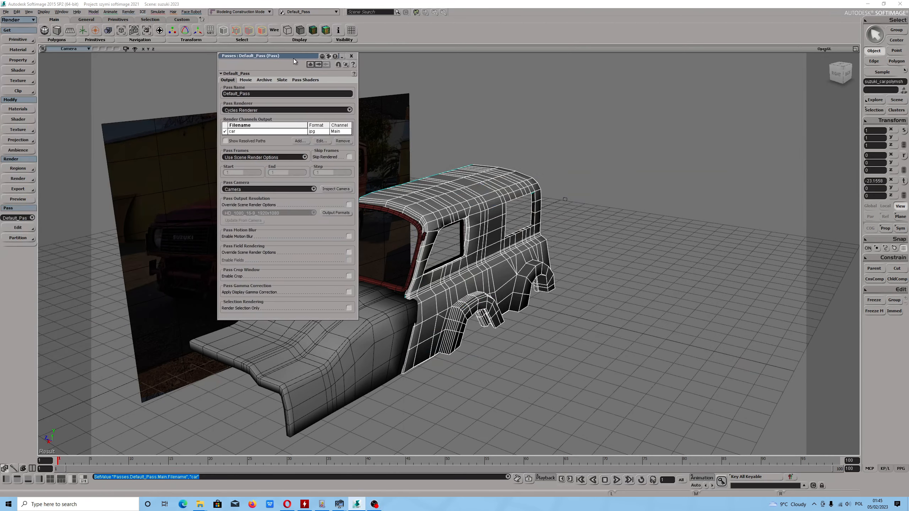
# - Detach the Render command list as a floating window and set the Cycles renderer's thread count to 7
pyautogui.click(128, 11)
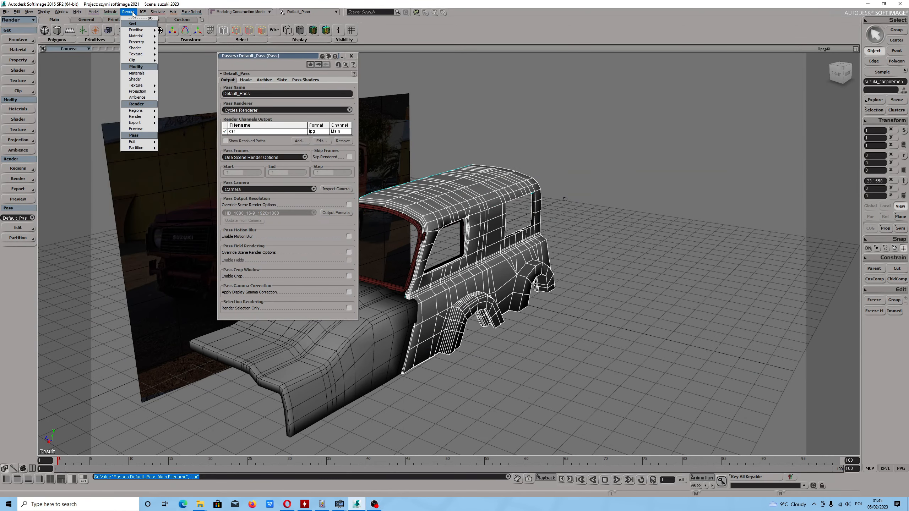
pyautogui.moveTo(142, 118)
pyautogui.click(184, 112)
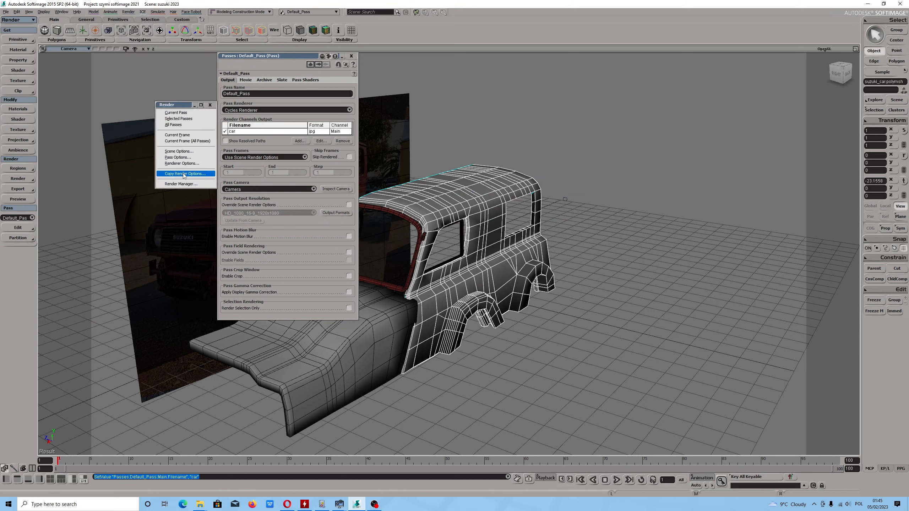
pyautogui.click(181, 163)
pyautogui.click(330, 87)
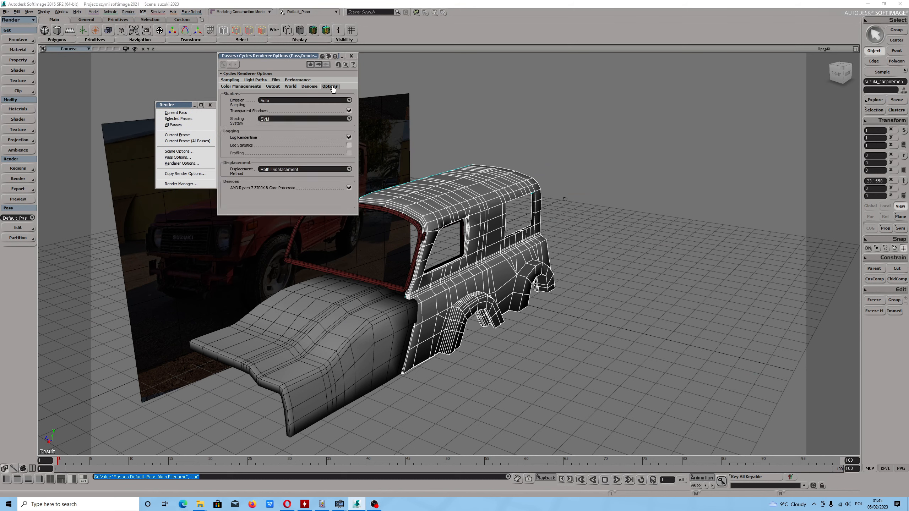
pyautogui.click(298, 80)
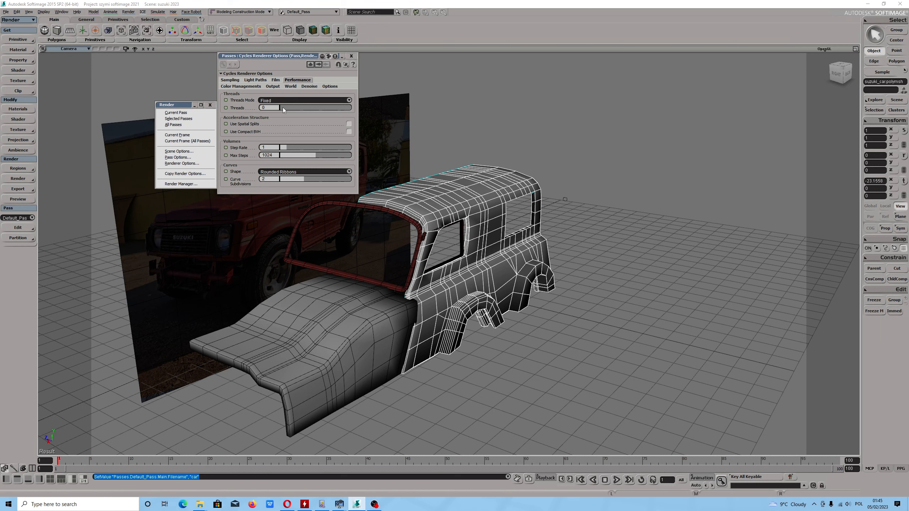
pyautogui.click(319, 110)
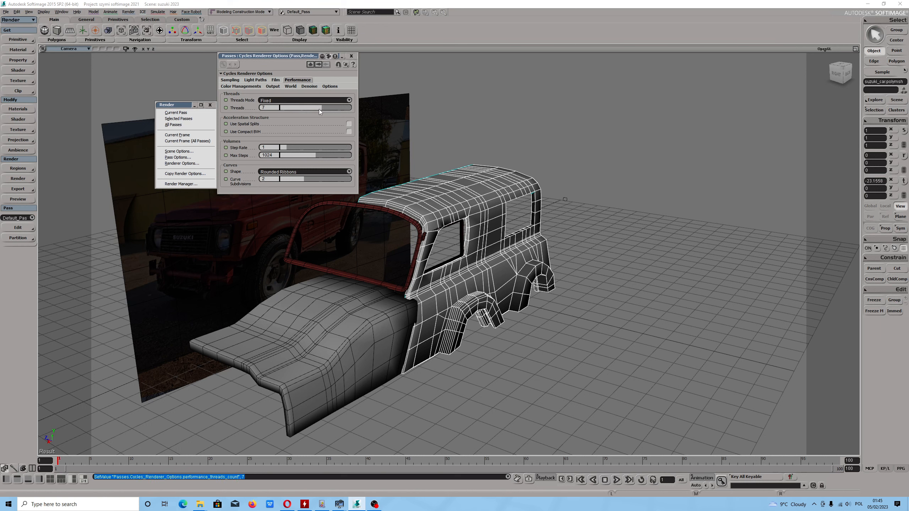
# - Check the hardware sensors in HWMonitor and the CPU and GPU usage in System Information, then minimize it
pyautogui.click(303, 508)
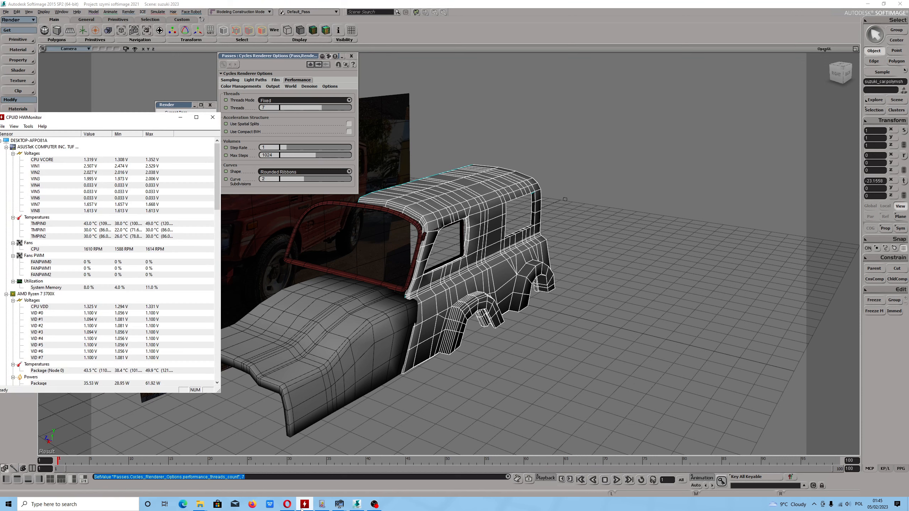
pyautogui.click(303, 508)
pyautogui.click(339, 505)
pyautogui.click(364, 478)
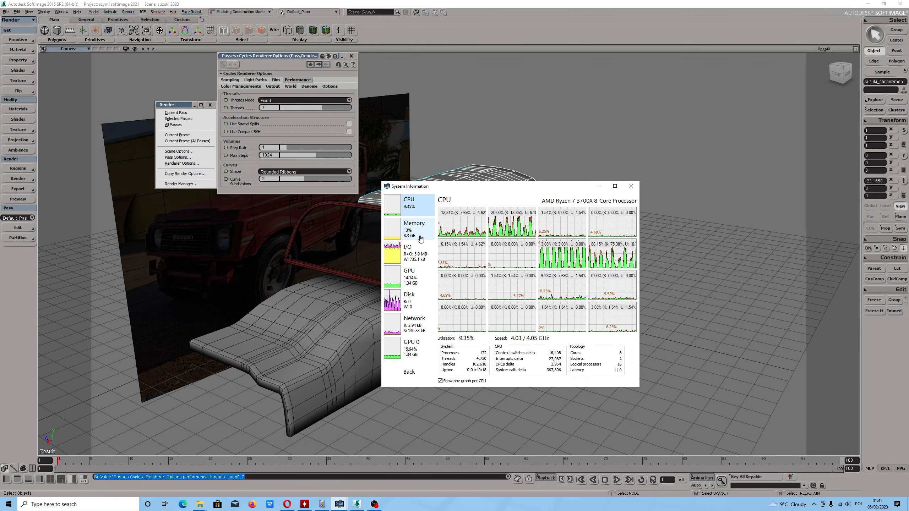
pyautogui.click(432, 275)
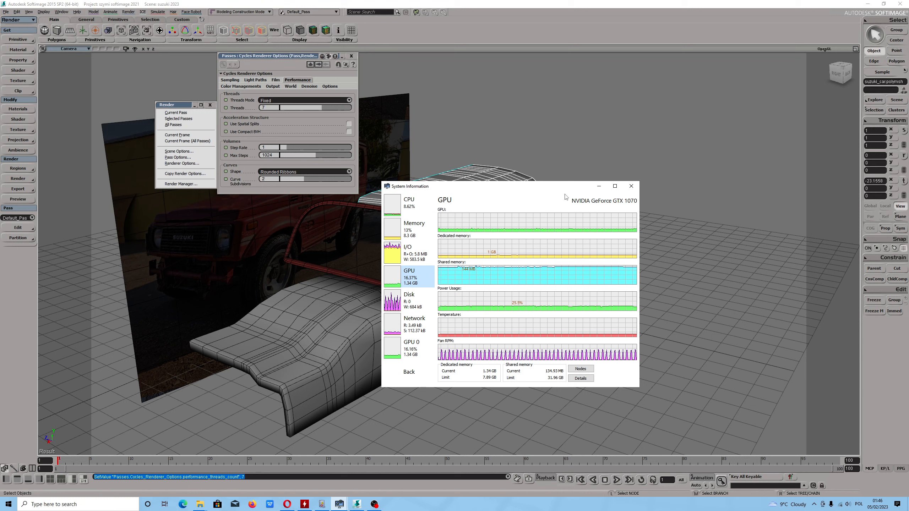
pyautogui.moveTo(611, 218)
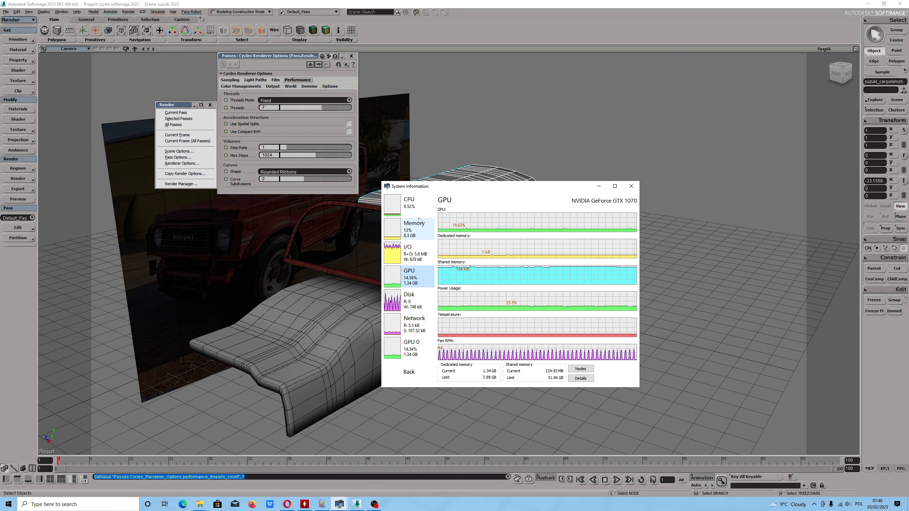
pyautogui.click(407, 215)
pyautogui.click(598, 185)
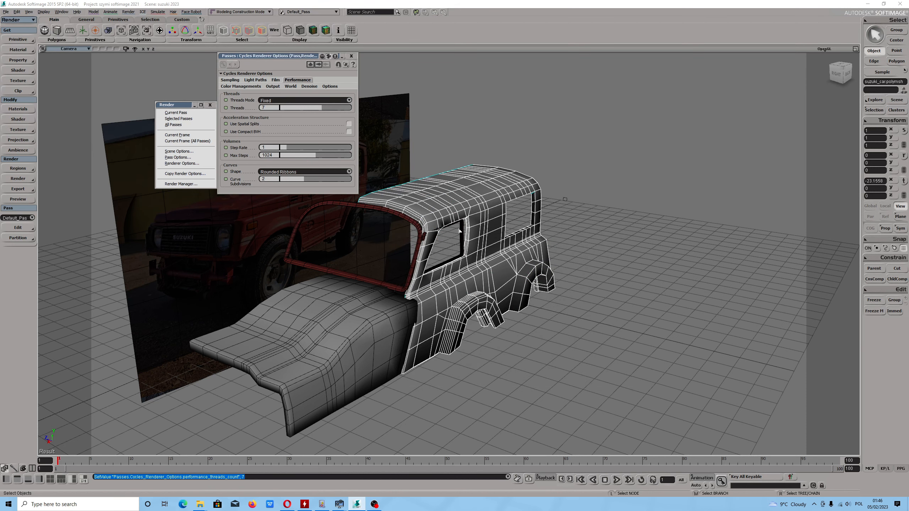
# - Render the current pass with the existing Cycles settings and review the renderer's device and performance options
pyautogui.click(192, 113)
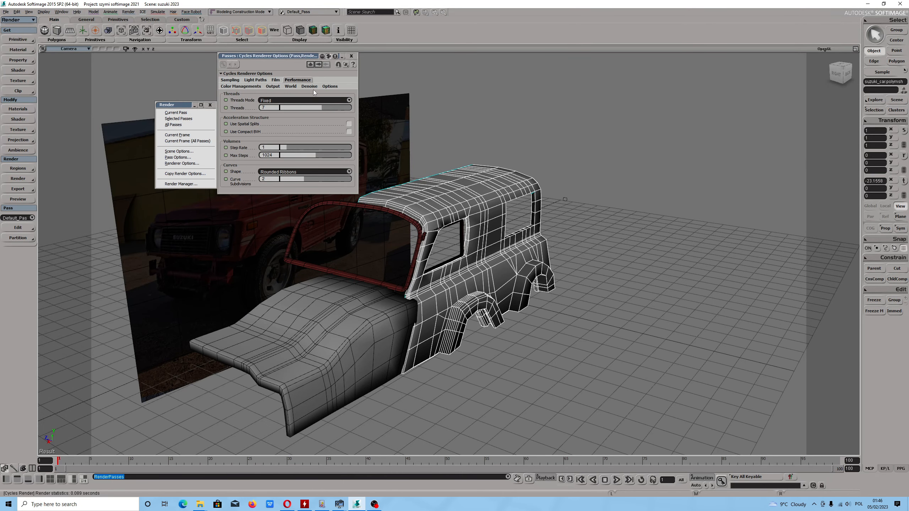
pyautogui.click(329, 86)
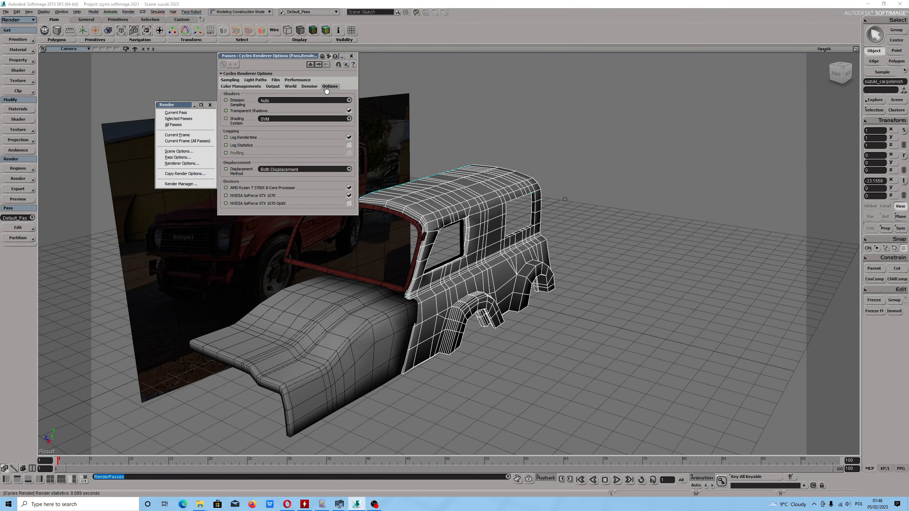
pyautogui.click(298, 79)
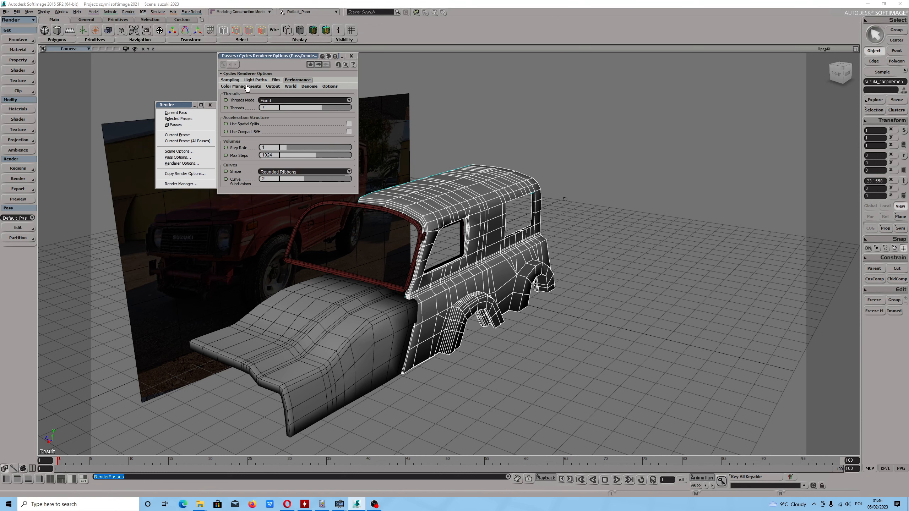
# - Make the NVIDIA GeForce GTX 1070 the only enabled Cycles render device and render the current pass
pyautogui.click(329, 87)
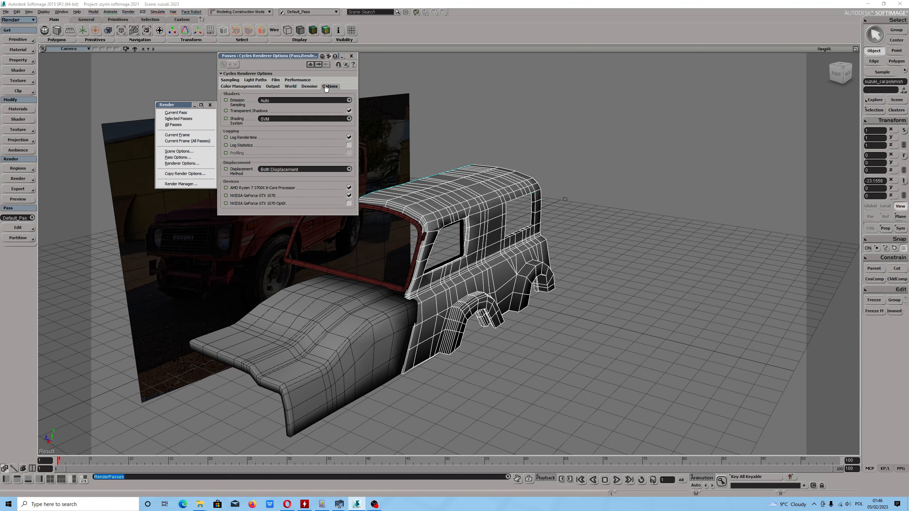
pyautogui.click(349, 196)
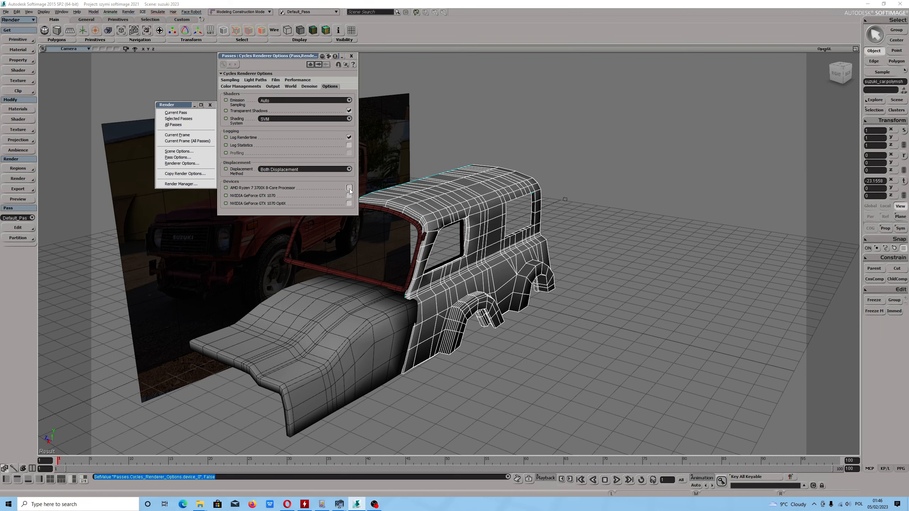
pyautogui.click(193, 114)
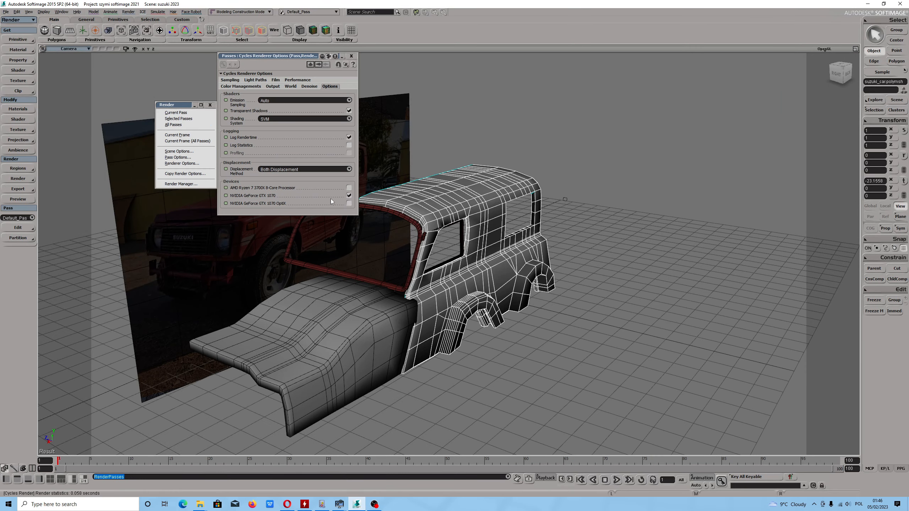
# - Make the AMD Ryzen 7 processor the only enabled Cycles render device, render the current pass and dismiss the render window
pyautogui.click(352, 187)
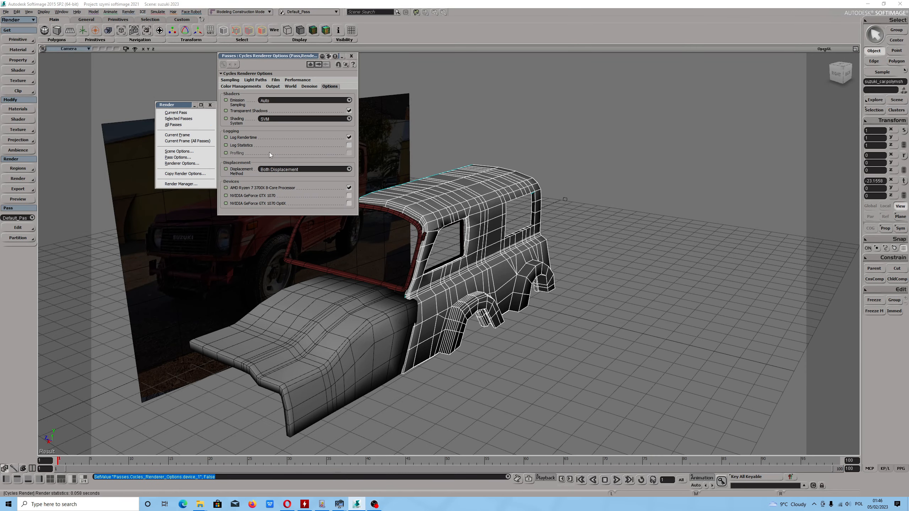
pyautogui.click(183, 114)
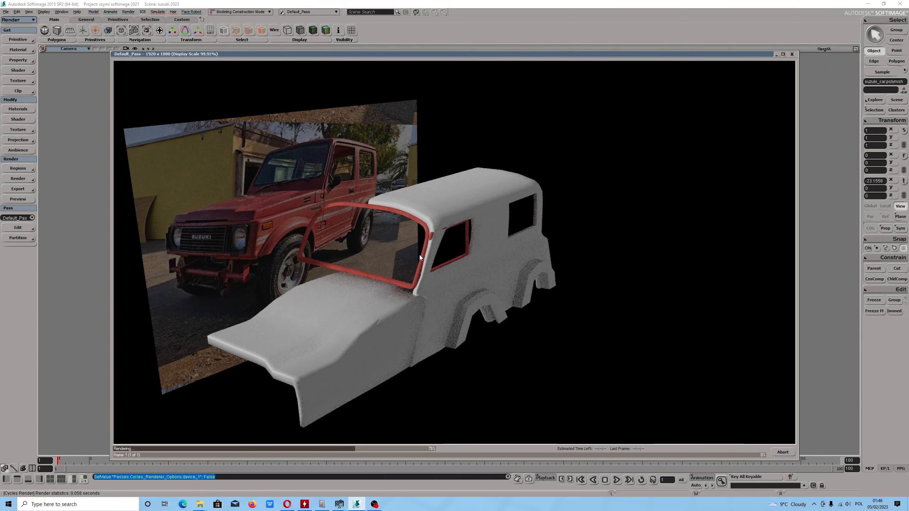
pyautogui.click(783, 452)
pyautogui.scroll(-6, 560, 261)
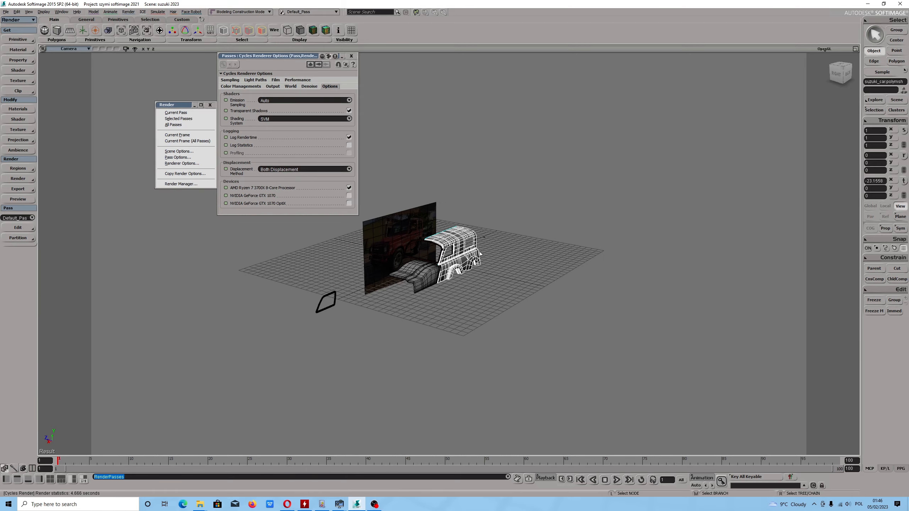
pyautogui.moveTo(509, 262)
pyautogui.keyDown('alt'); pyautogui.mouseDown()
pyautogui.moveTo(446, 252)
pyautogui.moveTo(530, 274)
pyautogui.moveTo(456, 263)
pyautogui.moveTo(497, 275)
pyautogui.mouseUp(); pyautogui.keyUp('alt')
pyautogui.scroll(5, 511, 272)
pyautogui.click(6, 12)
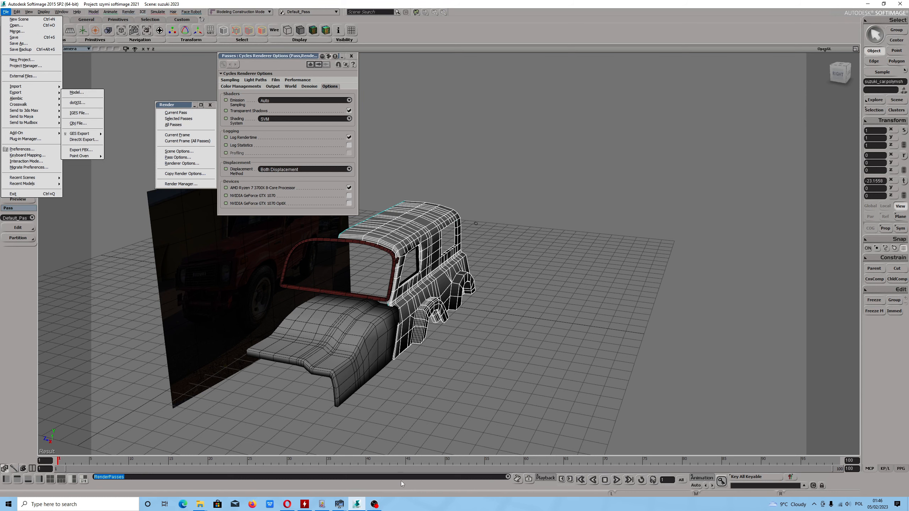
pyautogui.click(376, 505)
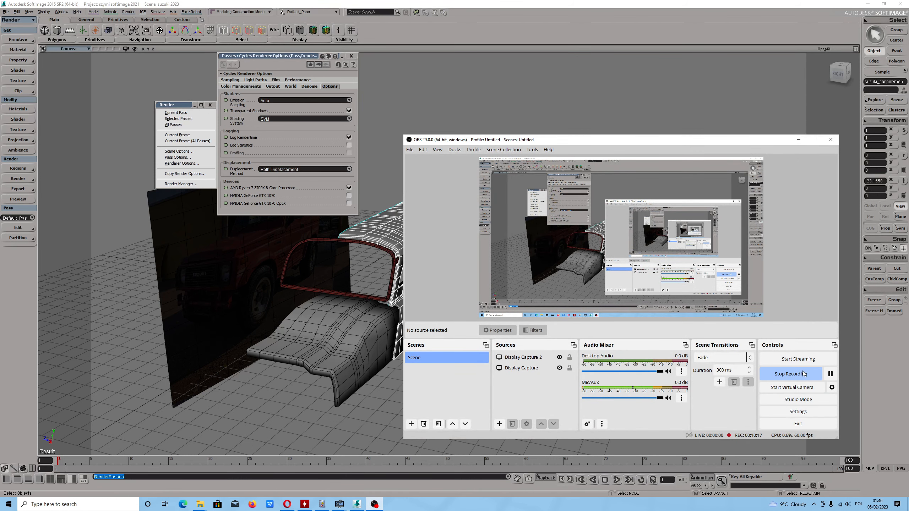